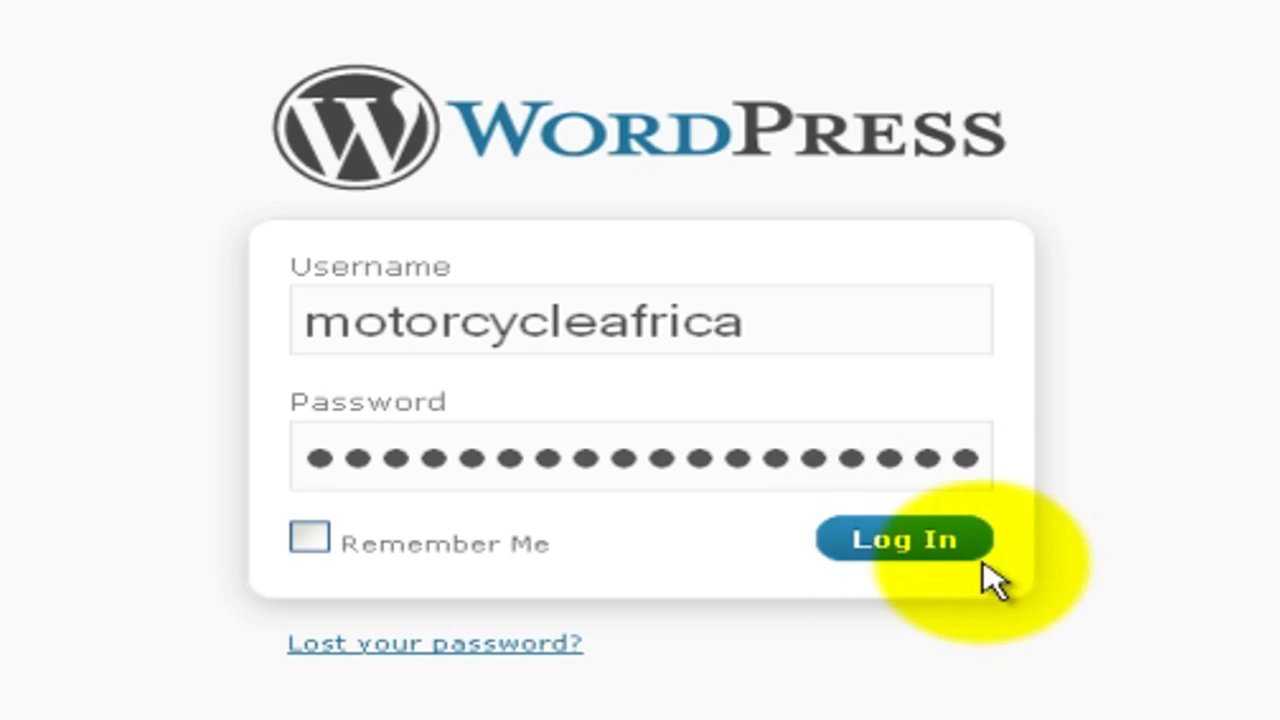
# - Log in to the site's admin area and start a new post in the "motorcycle safari preparation" category
pyautogui.click(880, 549)
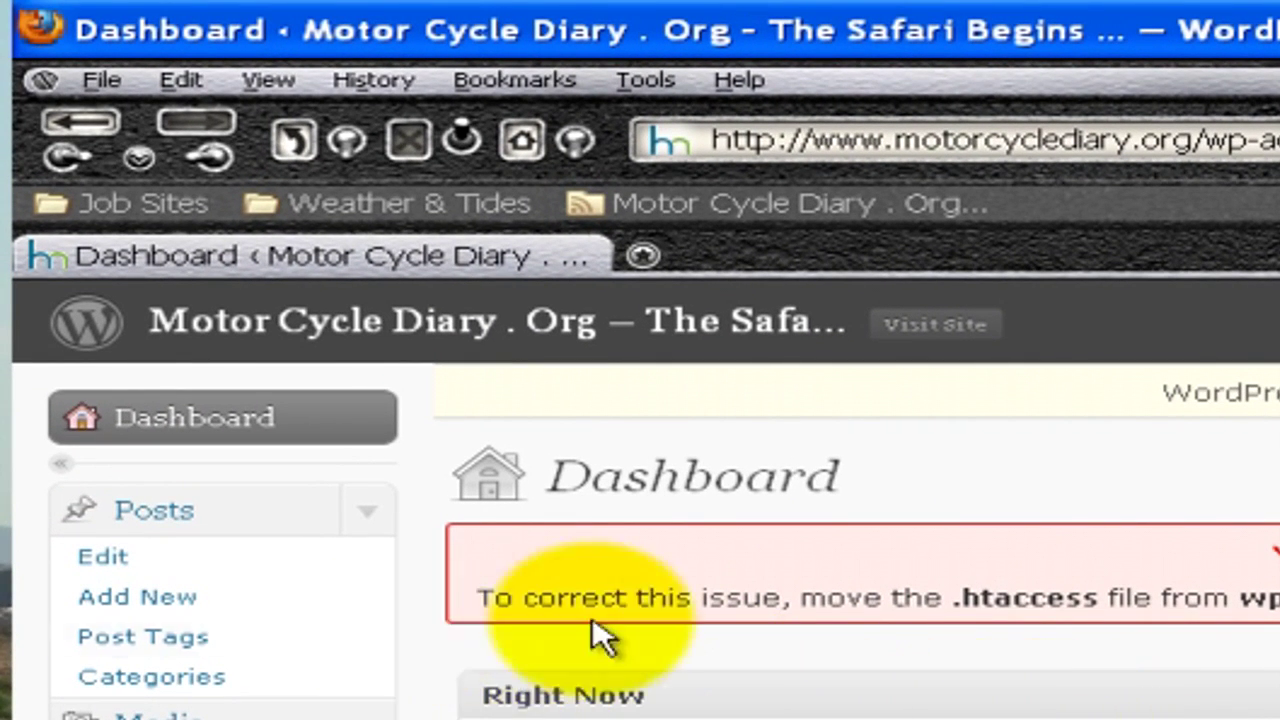
pyautogui.click(152, 513)
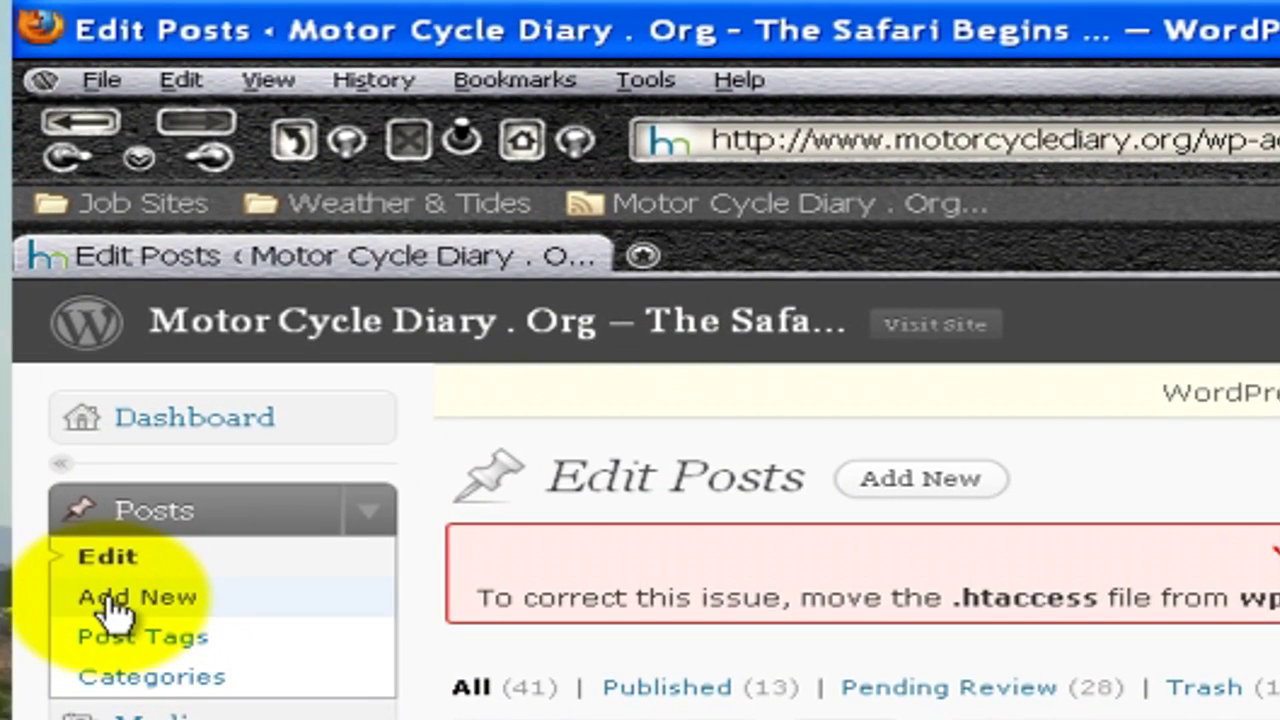
pyautogui.click(110, 598)
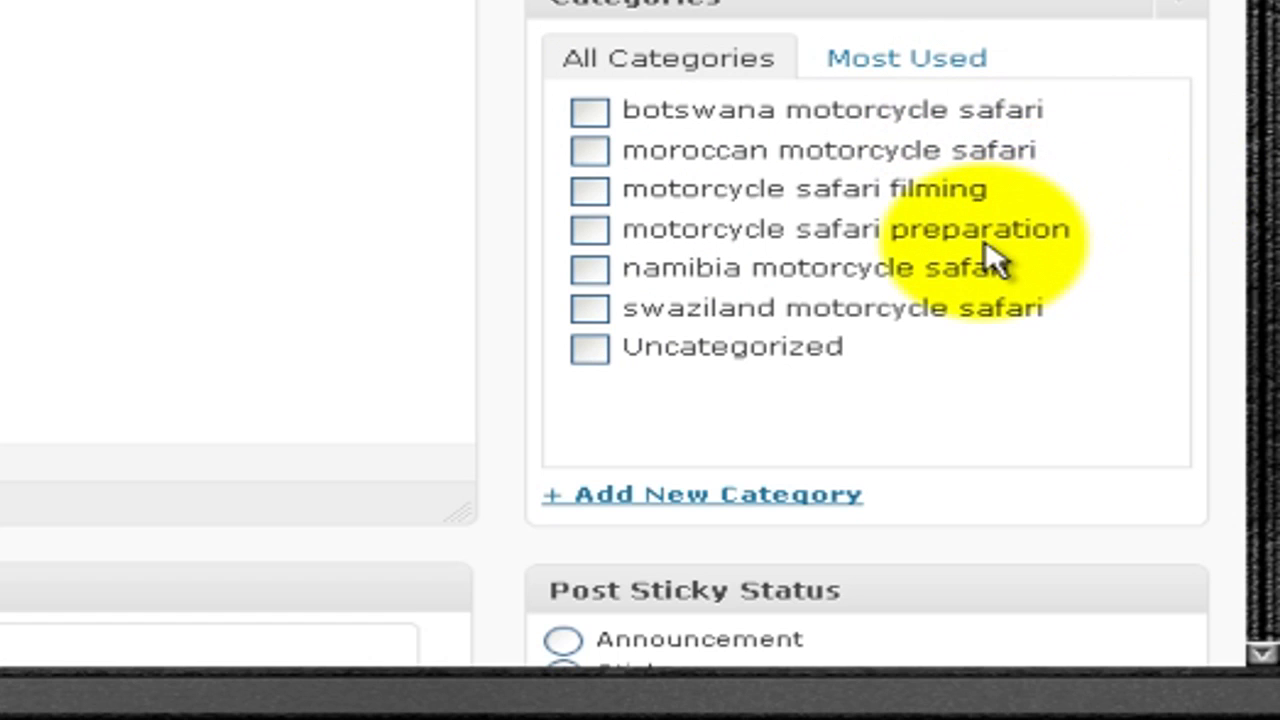
pyautogui.click(593, 234)
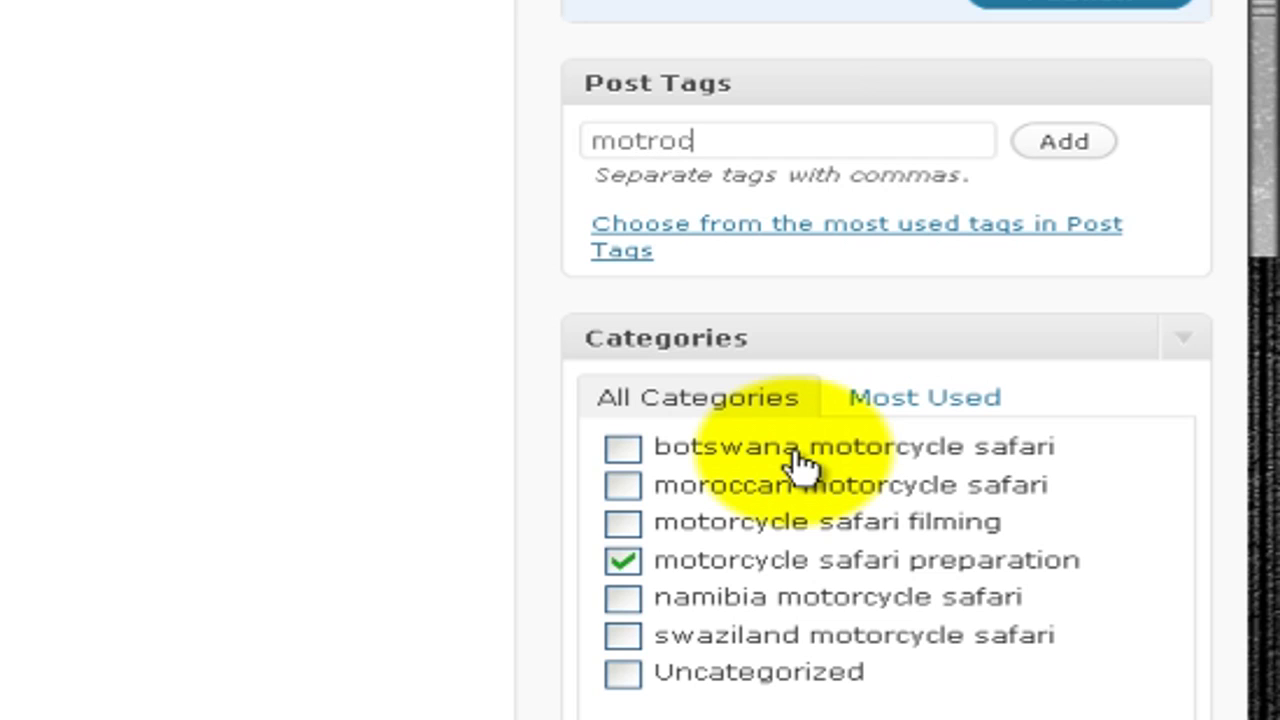
# - Correct the misspelled post tag entry and enter the tags "motorcycle tour" and "motorcycle safari", separated by commas
pyautogui.press('BackSpace')
pyautogui.press('BackSpace')
pyautogui.press('BackSpace')
pyautogui.write('o')
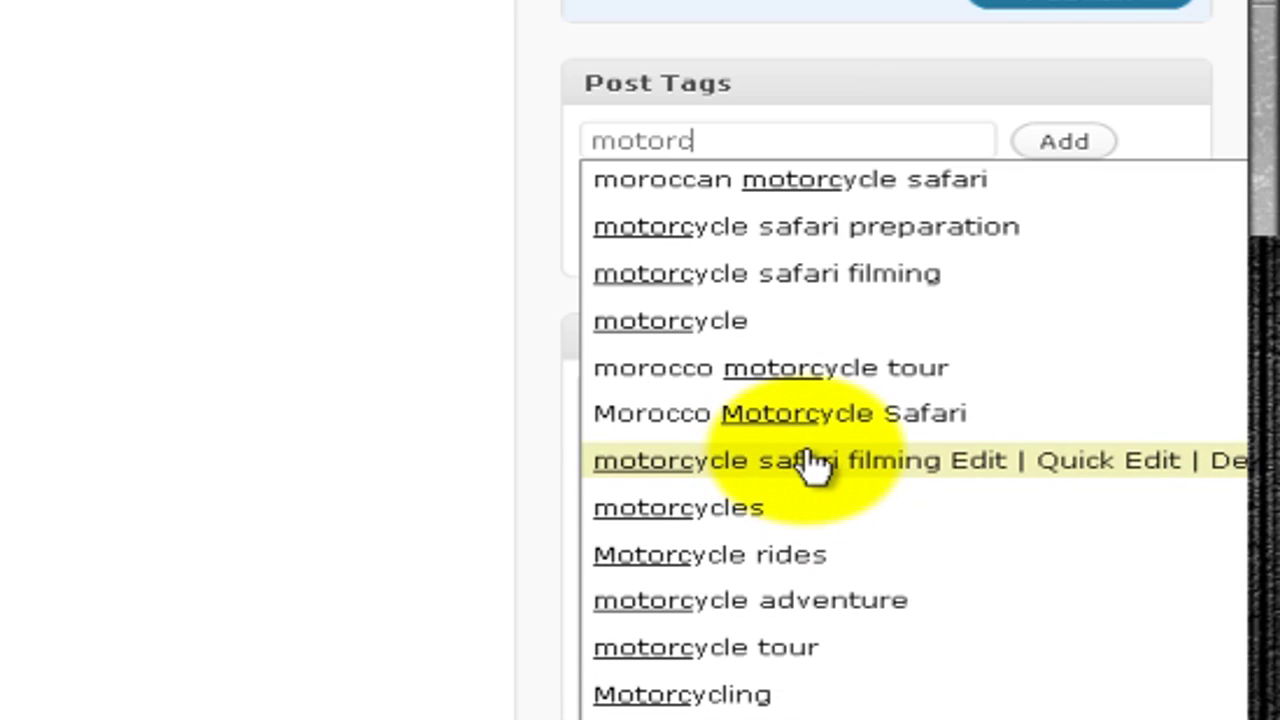
pyautogui.click(735, 660)
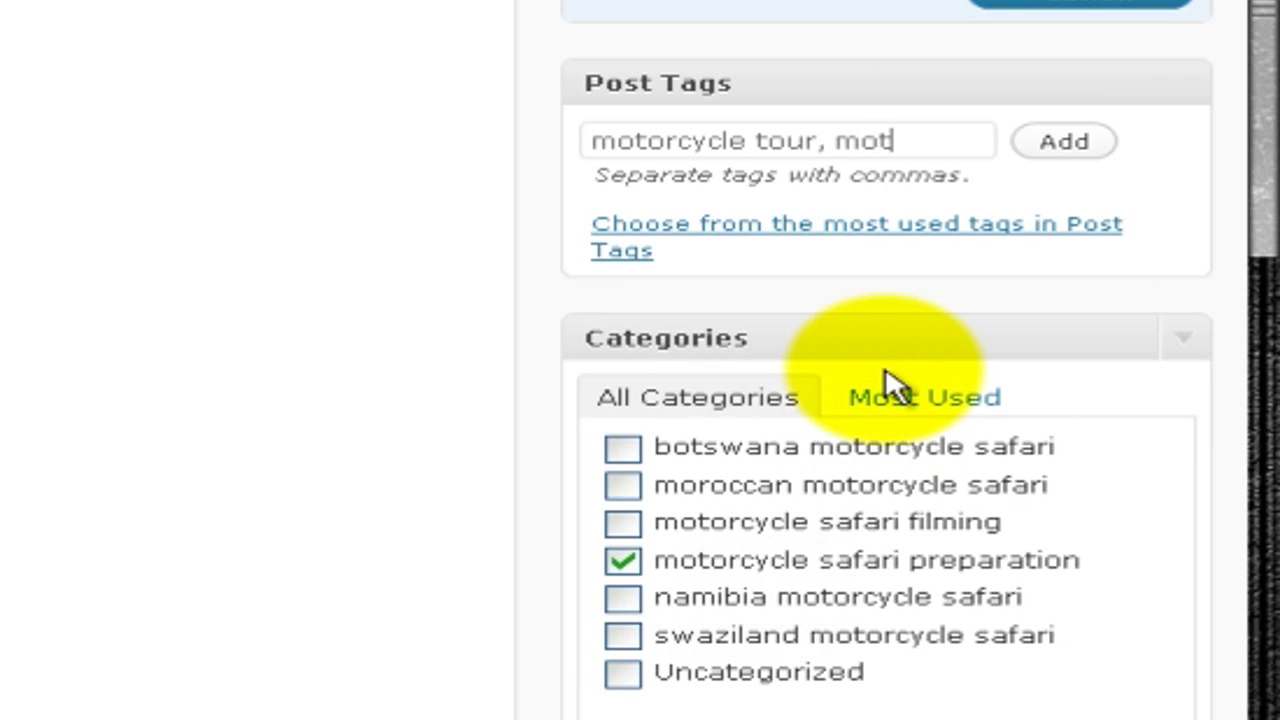
pyautogui.write('motorcycl')
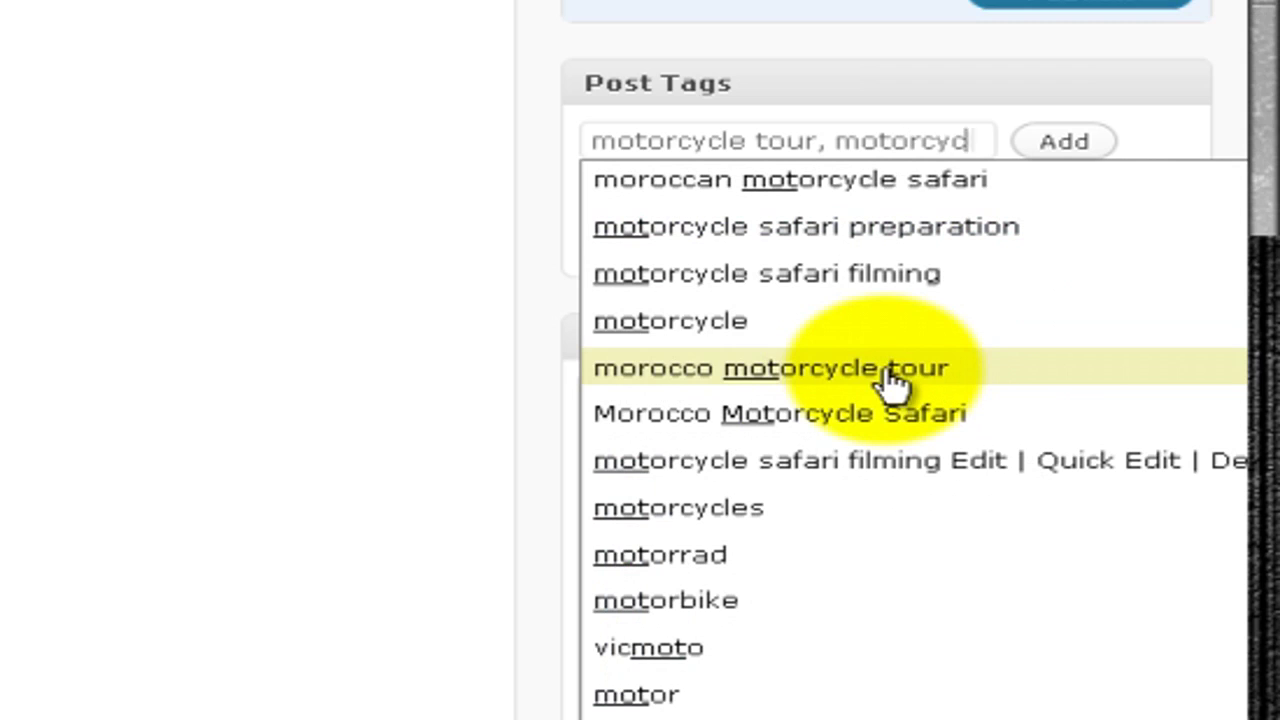
pyautogui.write('e safari')
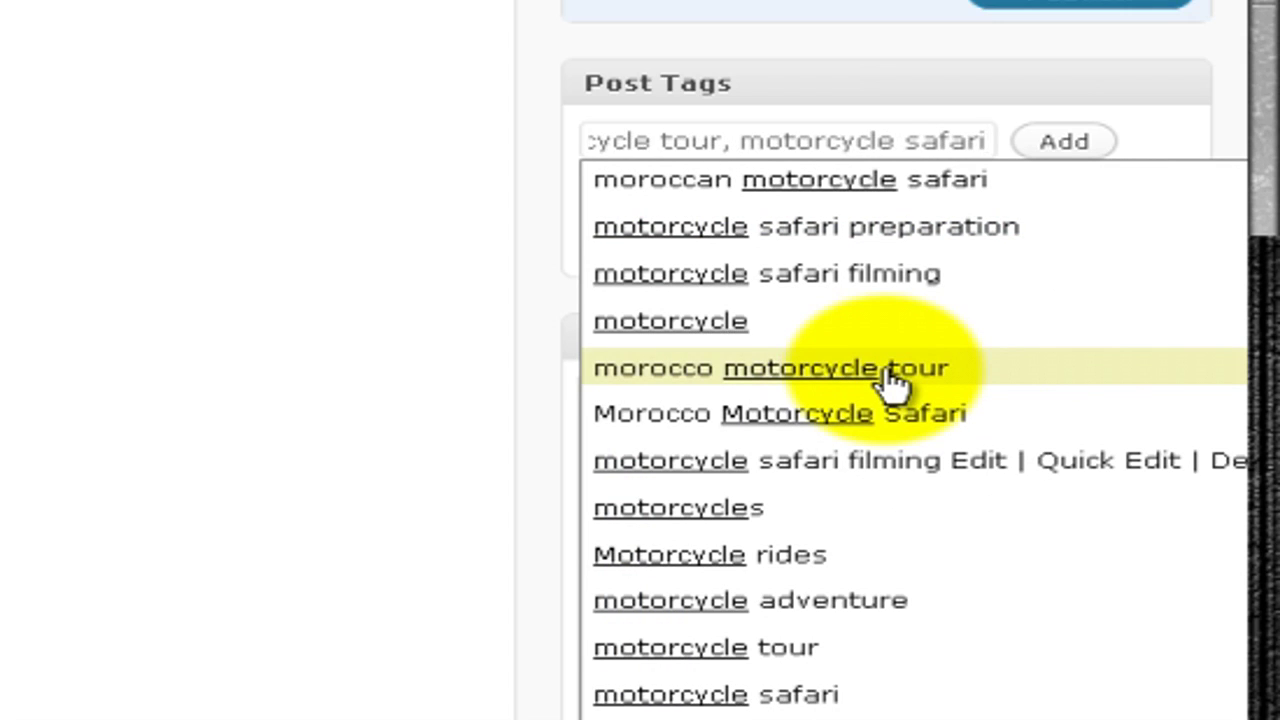
pyautogui.write(',')
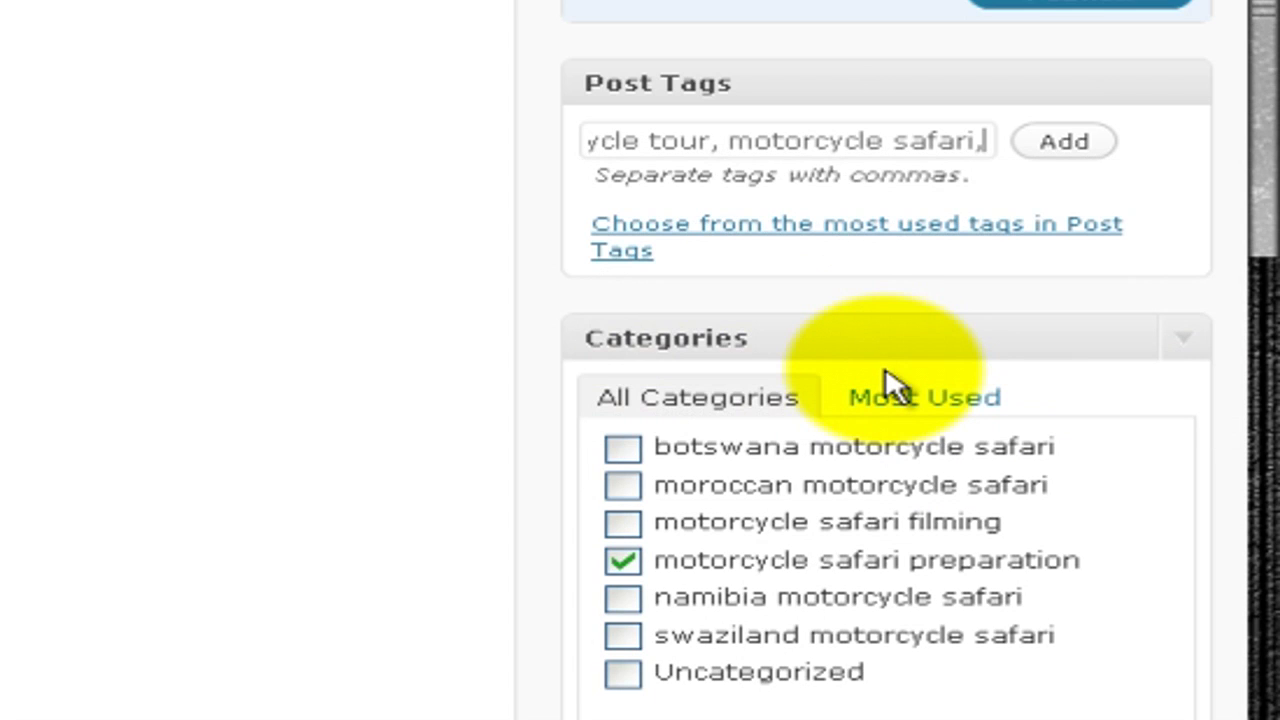
# - Append "Cape Town" and "Garden Route" to the tag list and add all the entered tags to the post
pyautogui.write(' Capte')
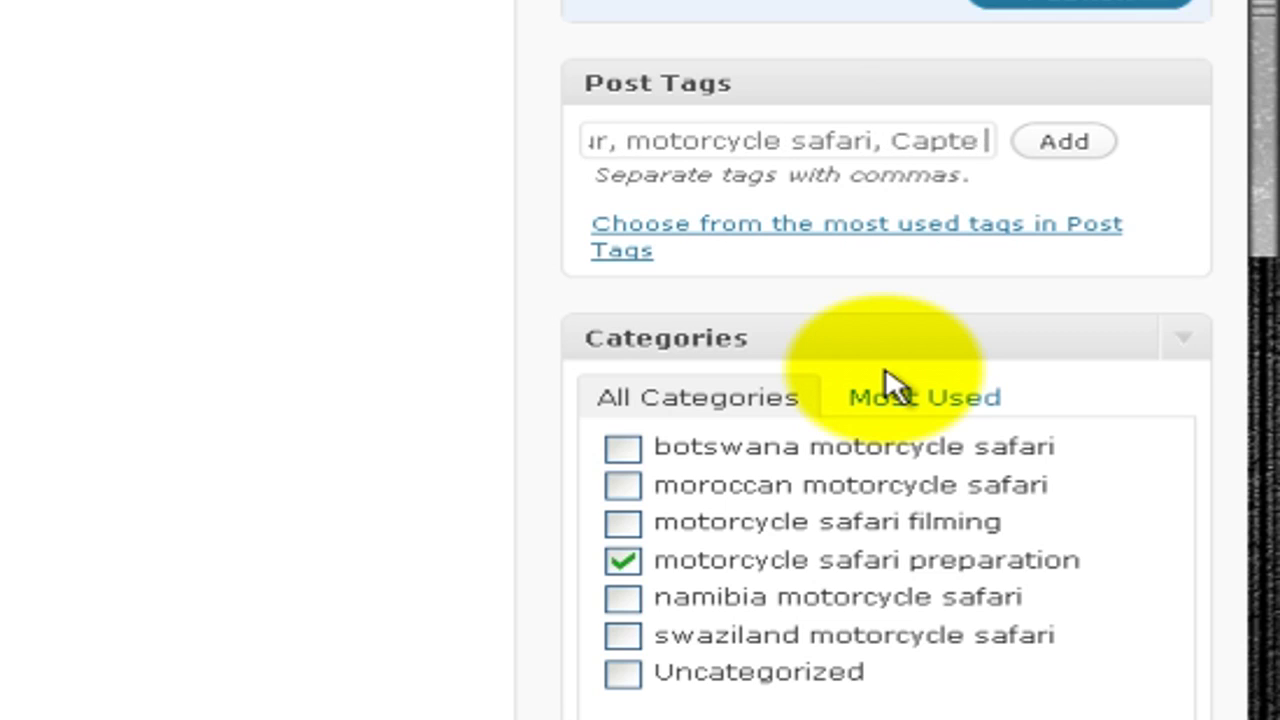
pyautogui.press('BackSpace')
pyautogui.press('BackSpace')
pyautogui.write('e')
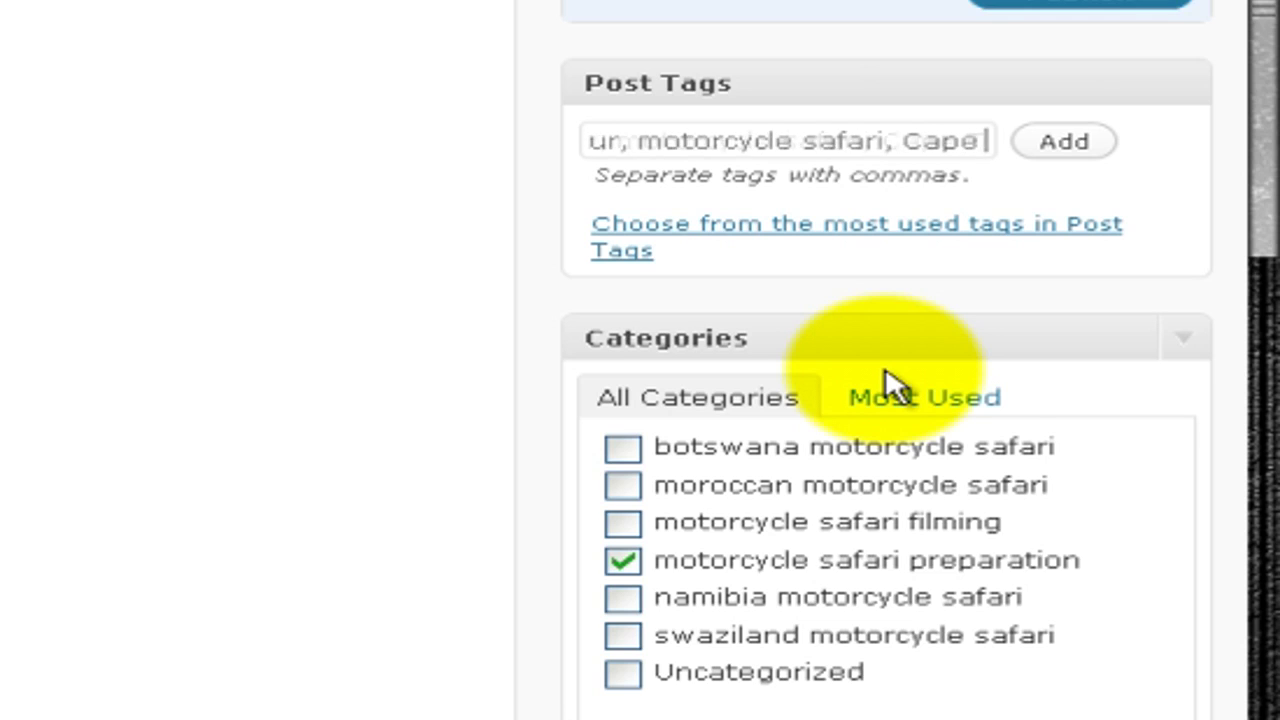
pyautogui.write(' Tow')
pyautogui.press('BackSpace')
pyautogui.write('own,')
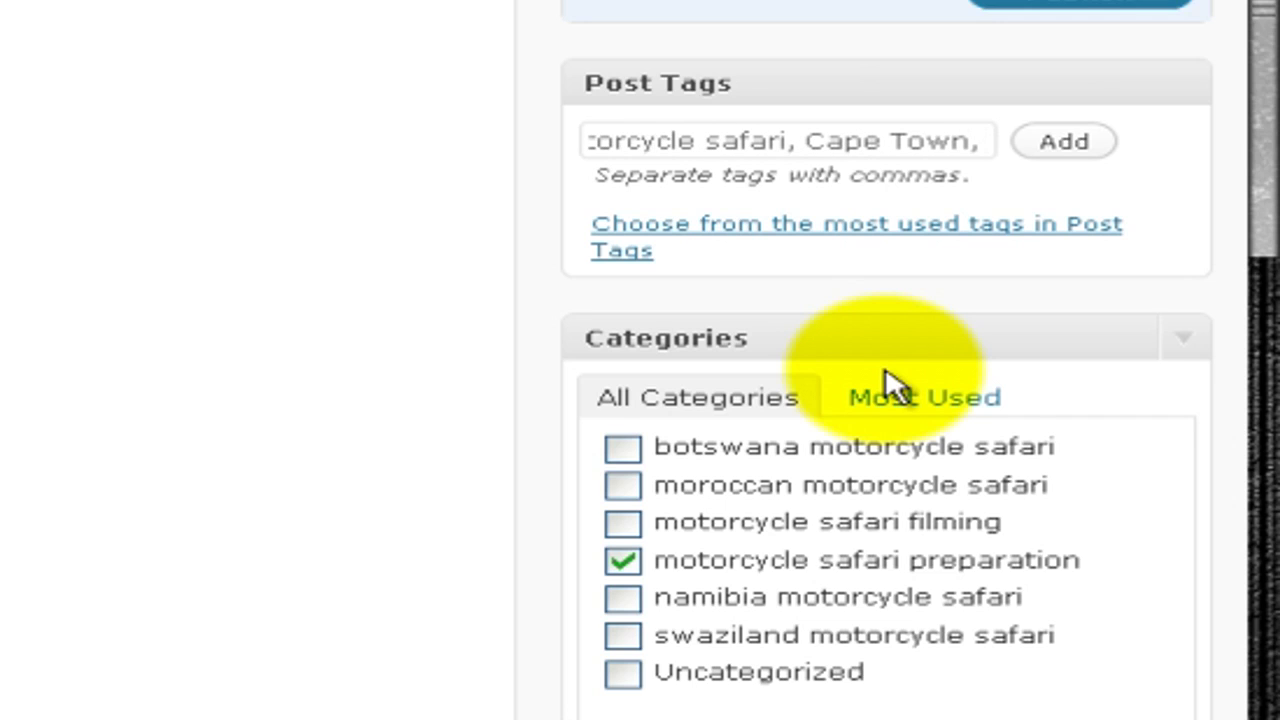
pyautogui.write(' Garden')
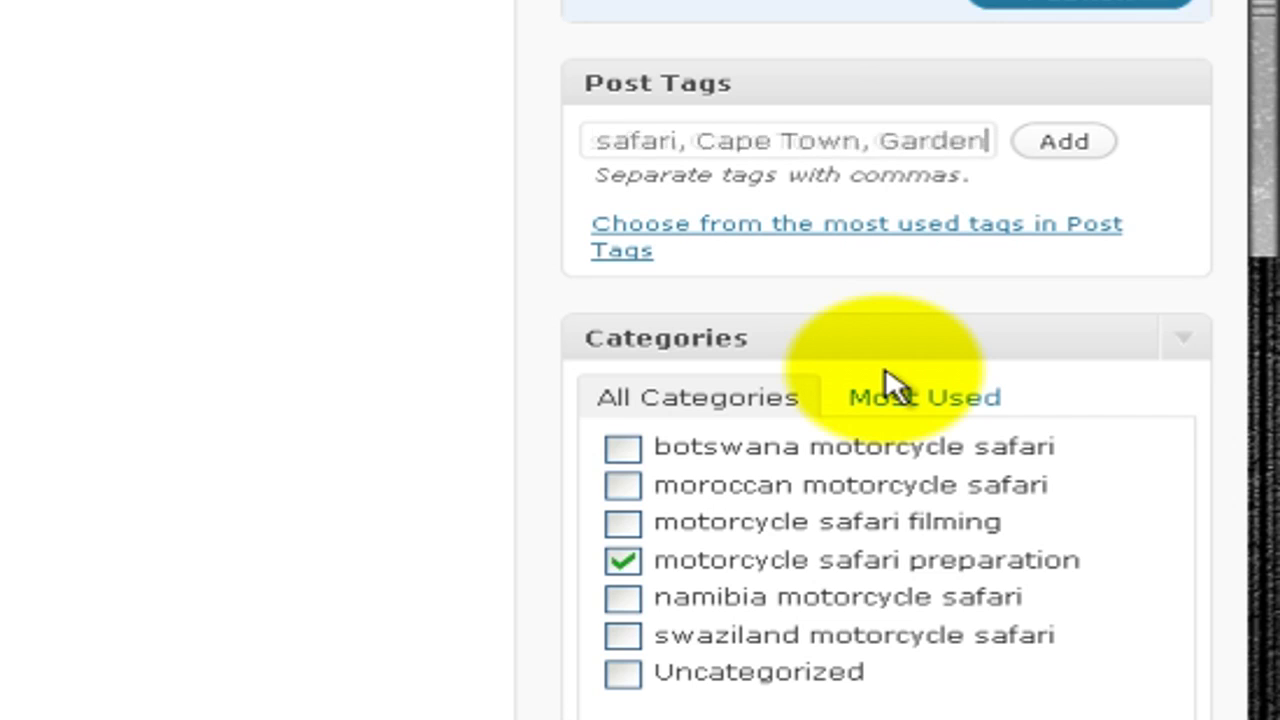
pyautogui.write(' Route,')
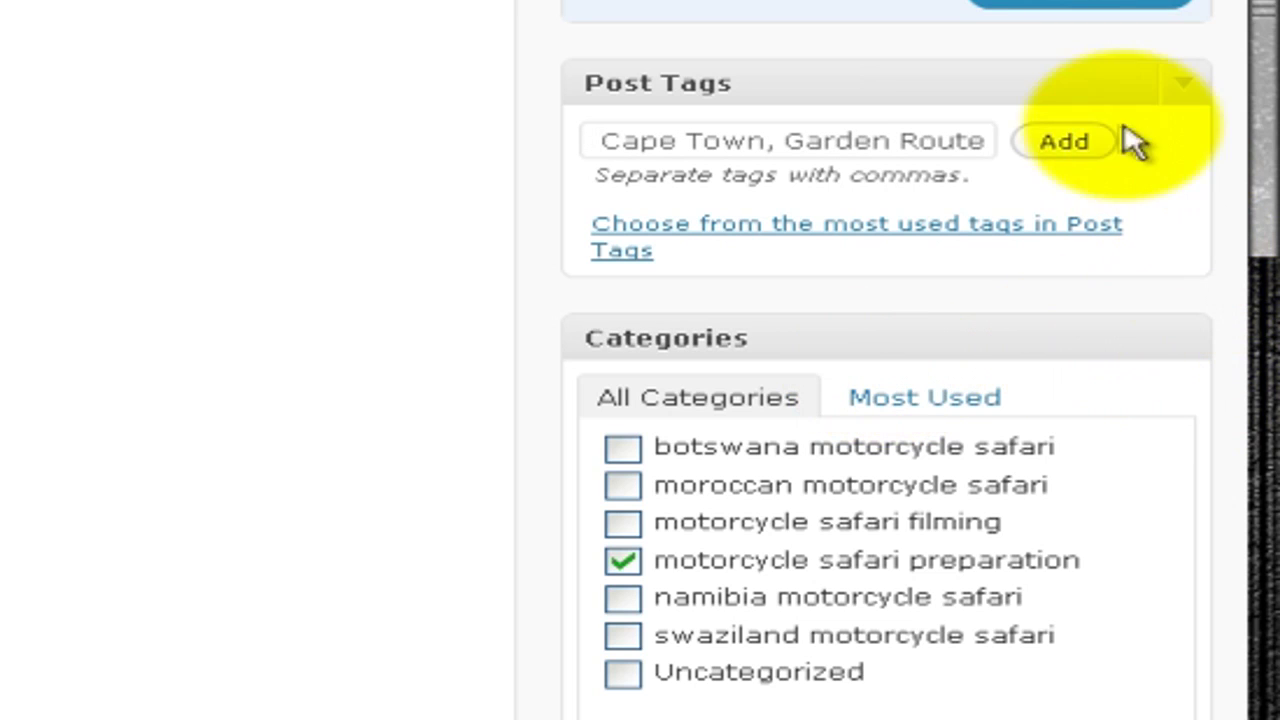
pyautogui.click(1075, 158)
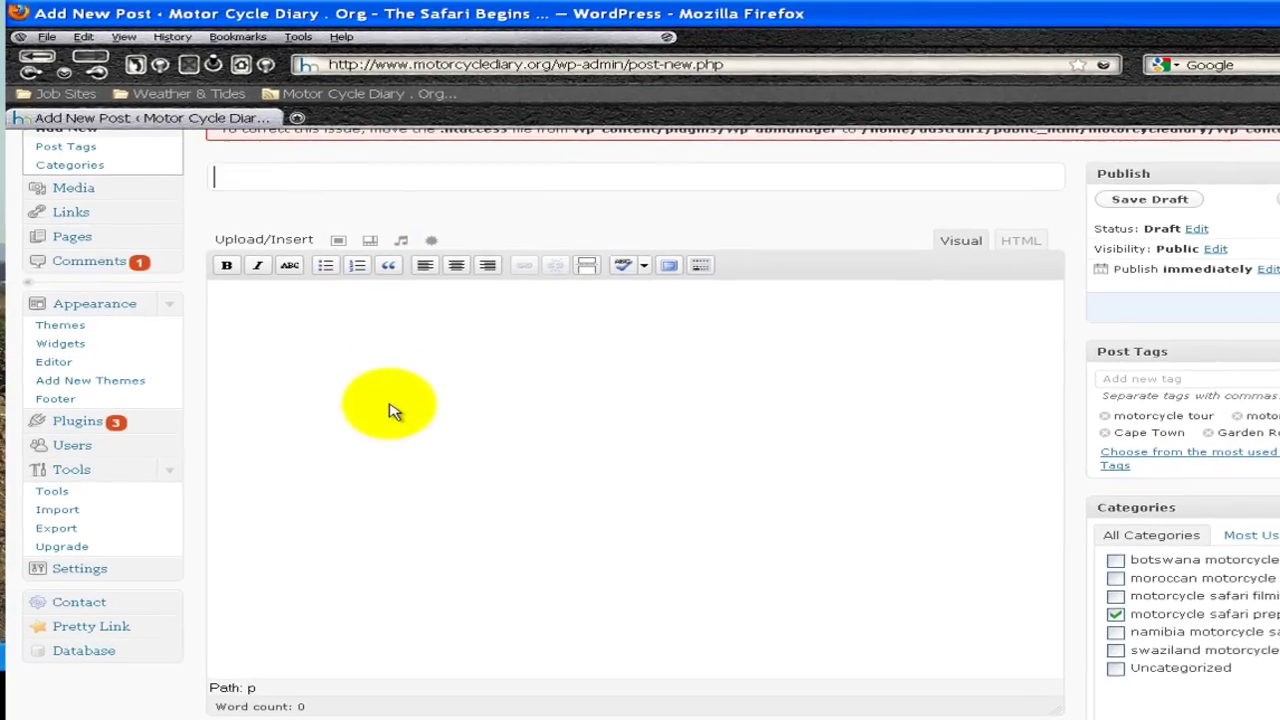
# - Title the post "Motorcycle Safari Stage III - Cape Town, Garden Route, Pretoria"
pyautogui.write('Mot')
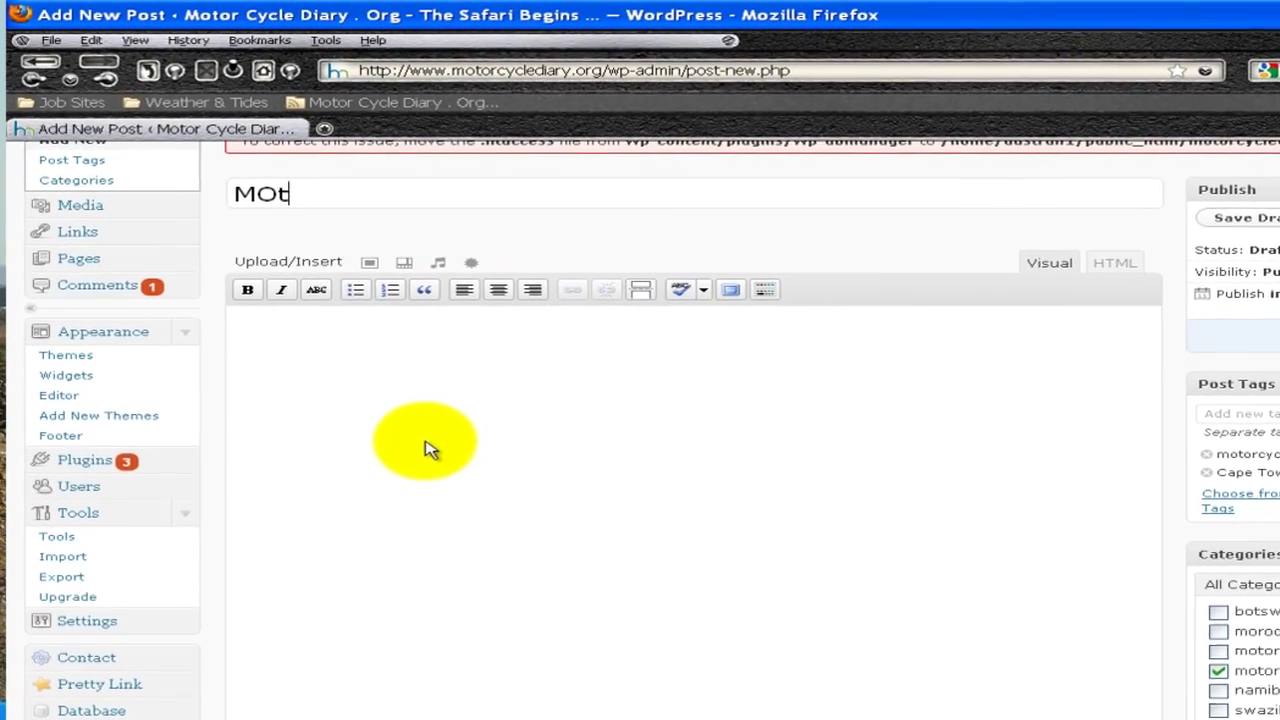
pyautogui.press('BackSpace')
pyautogui.press('BackSpace')
pyautogui.write('otorcycle')
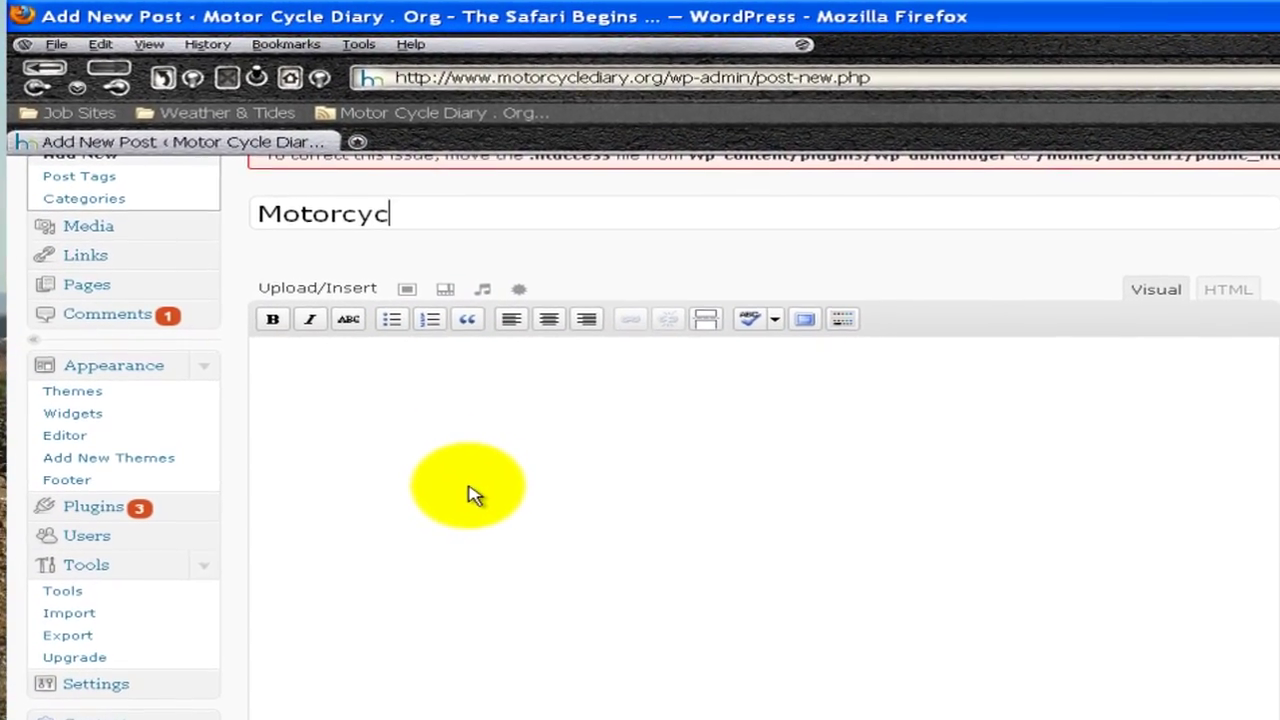
pyautogui.write(' Safari Stage III - Cape To')
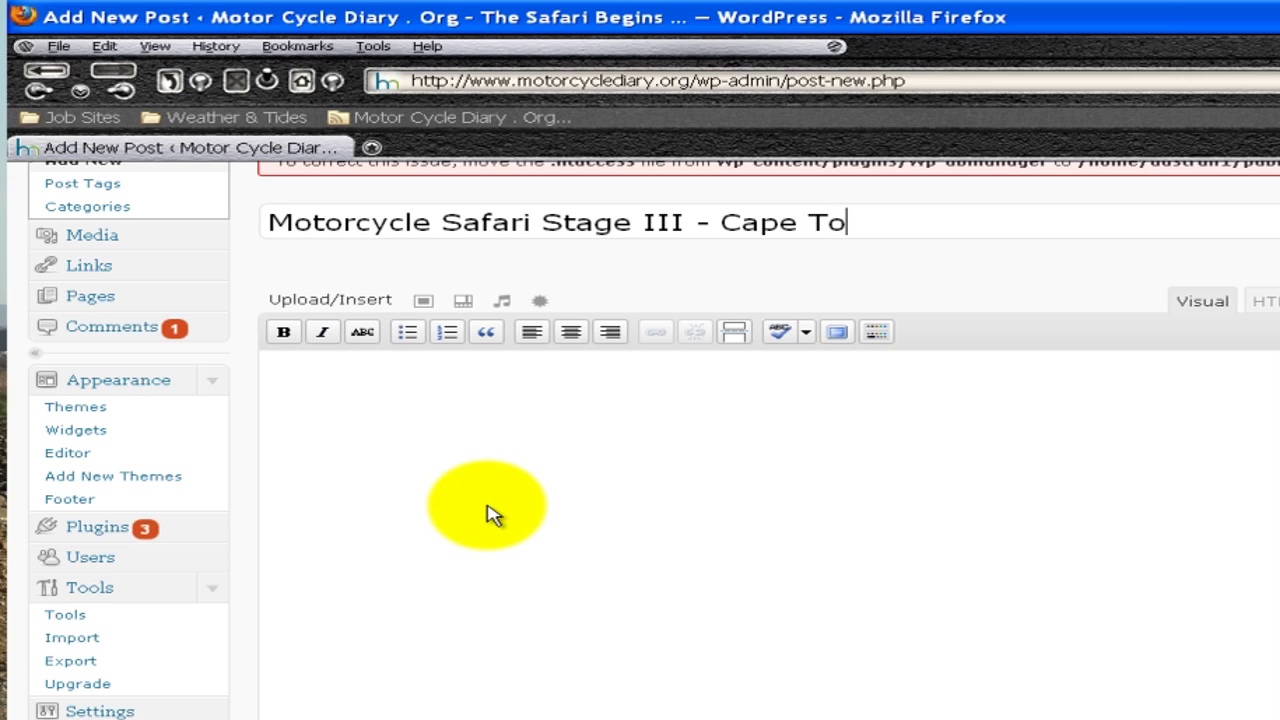
pyautogui.write('wn, Garden Route, Pretoria')
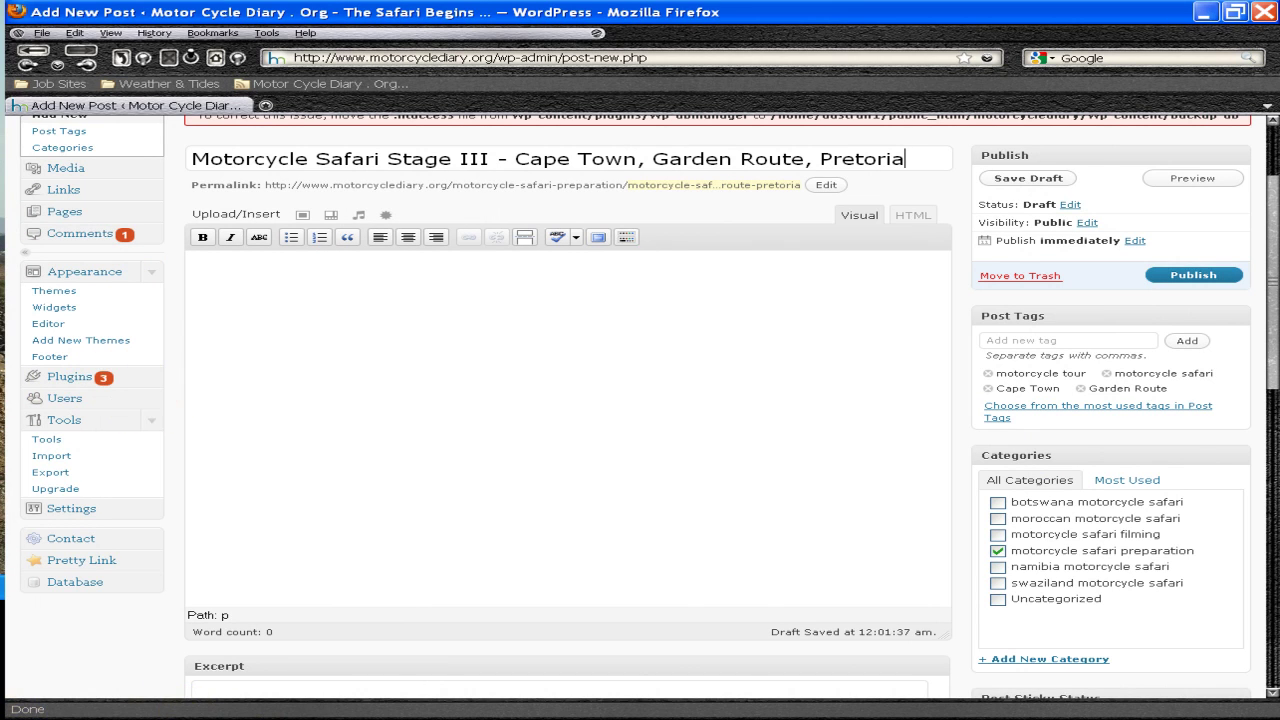
# - Switch to the Itinerary document in WordPad and copy the text from "Third and Final Leg:" through the 12th June entry
pyautogui.click(200, 718)
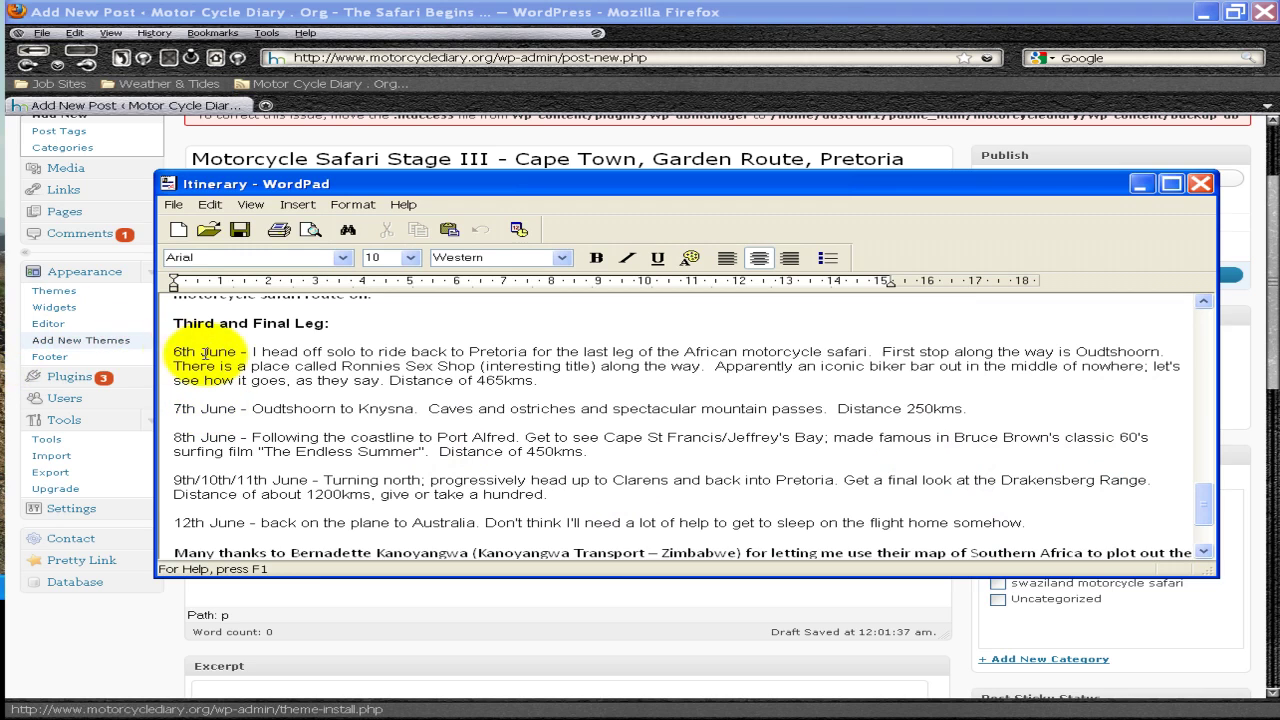
pyautogui.click(173, 322)
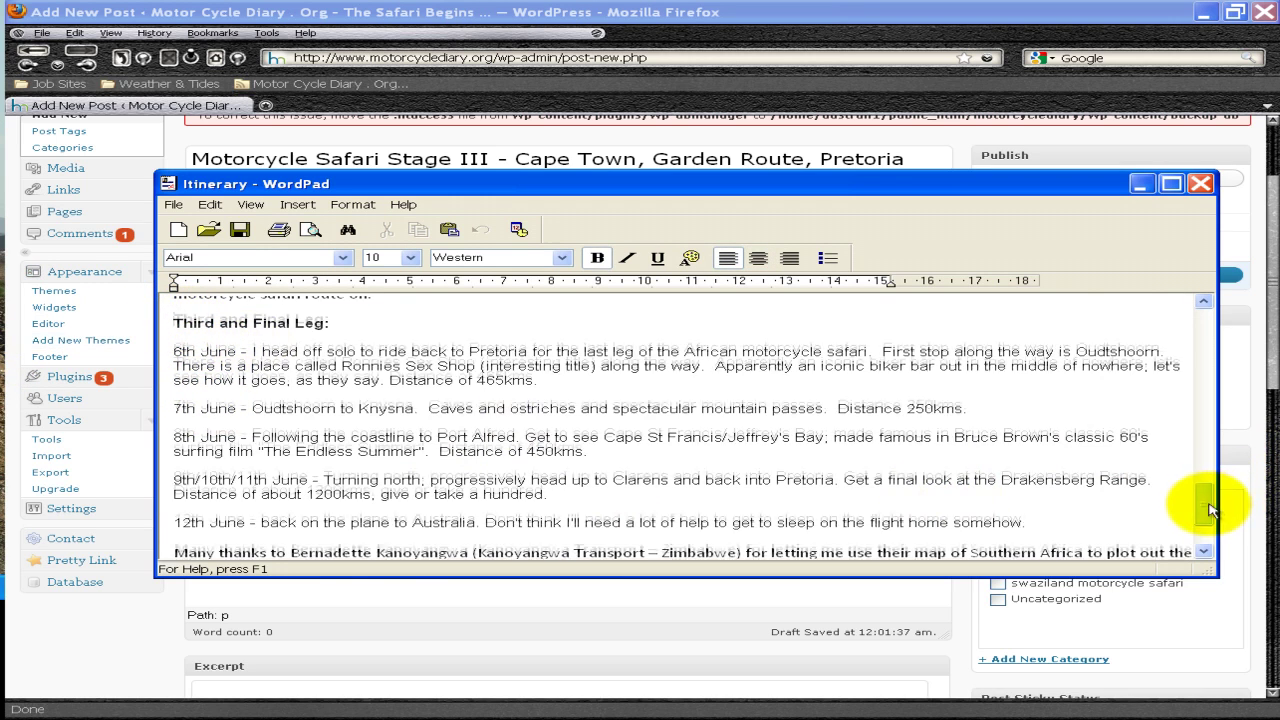
pyautogui.moveTo(1206, 502); pyautogui.dragTo(1207, 535)
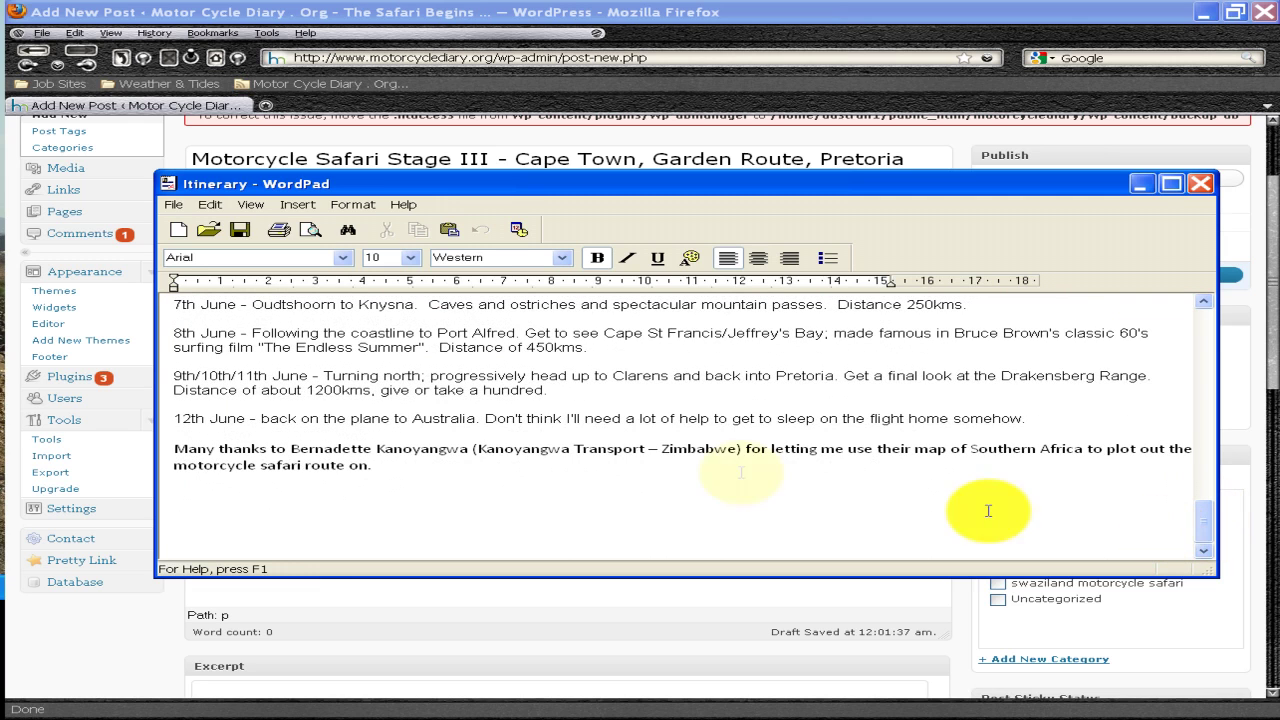
pyautogui.keyDown('shift'); pyautogui.click(1050, 419); pyautogui.keyUp('shift')
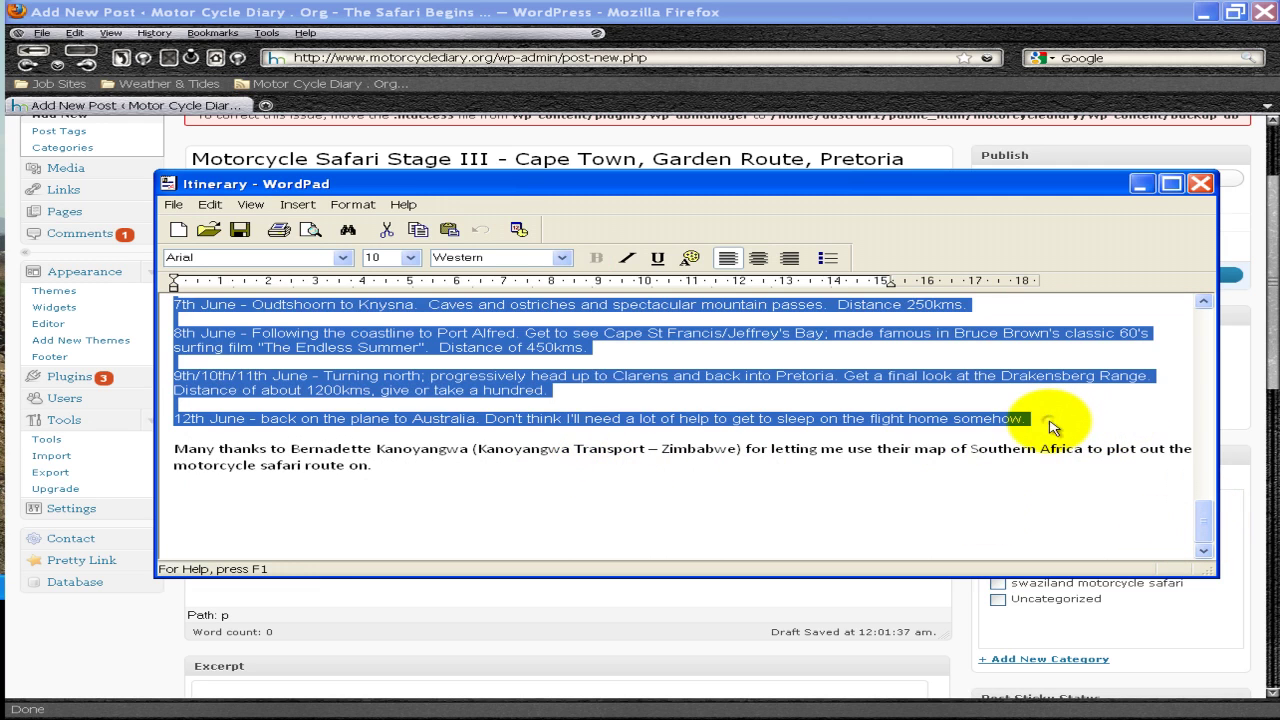
pyautogui.rightClick(344, 344)
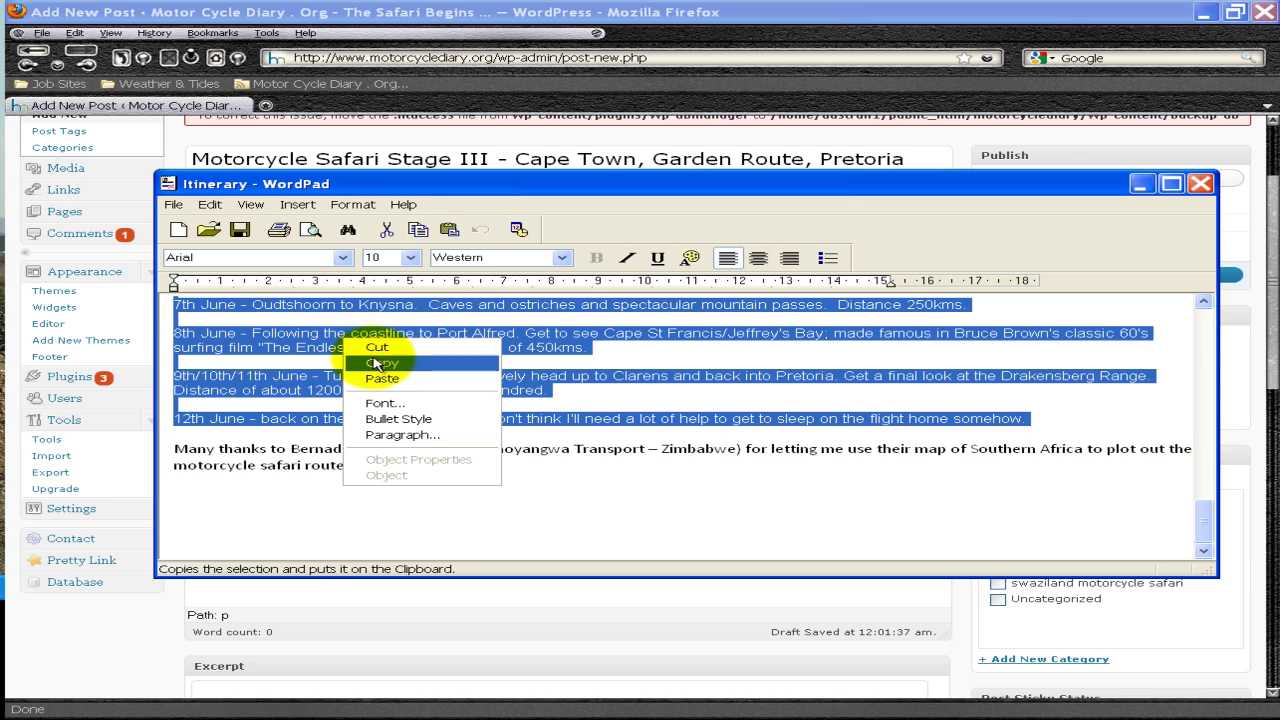
pyautogui.click(377, 364)
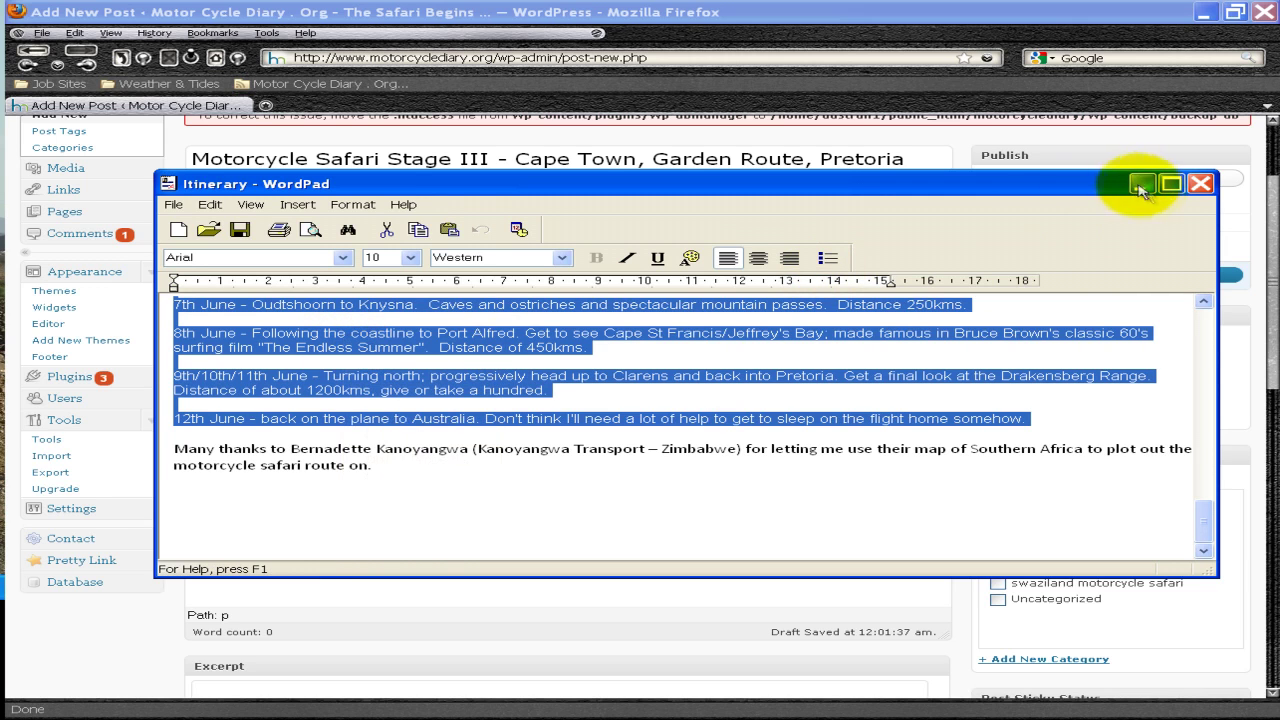
# - Return to the WordPress post in Firefox and paste the copied itinerary text into the empty post body
pyautogui.hotkey('alt', 'Tab')
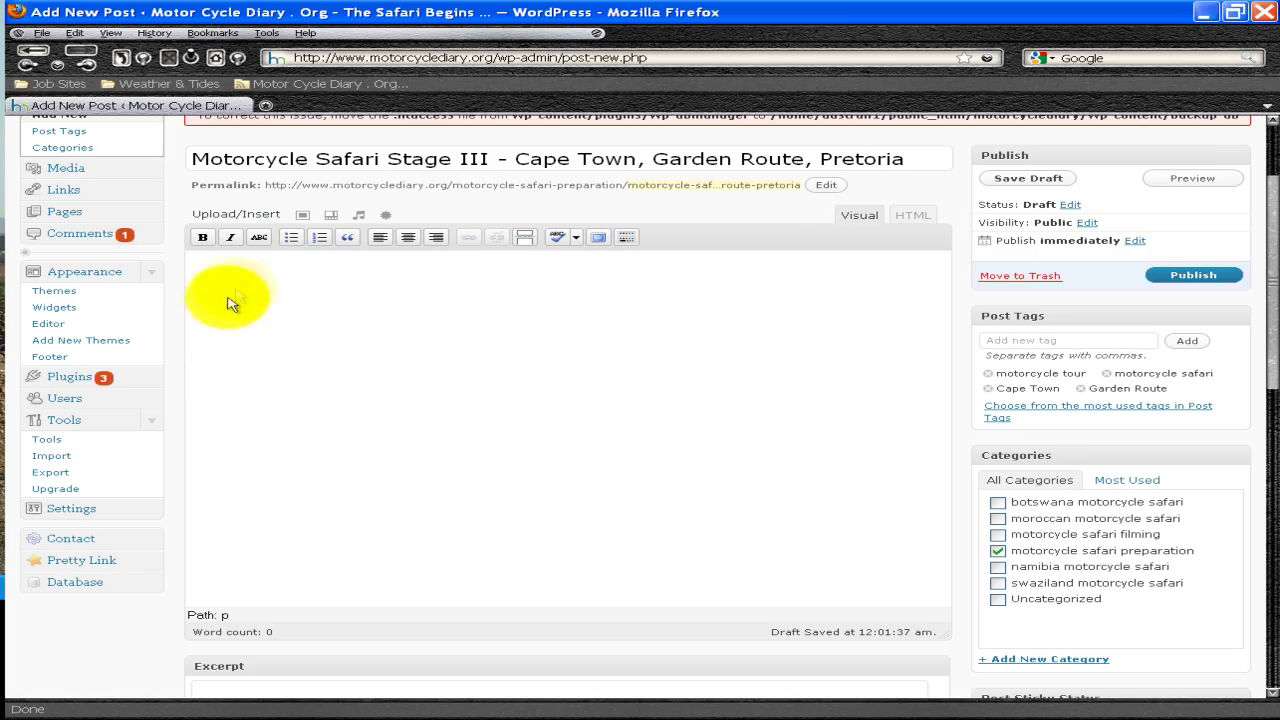
pyautogui.click(225, 280)
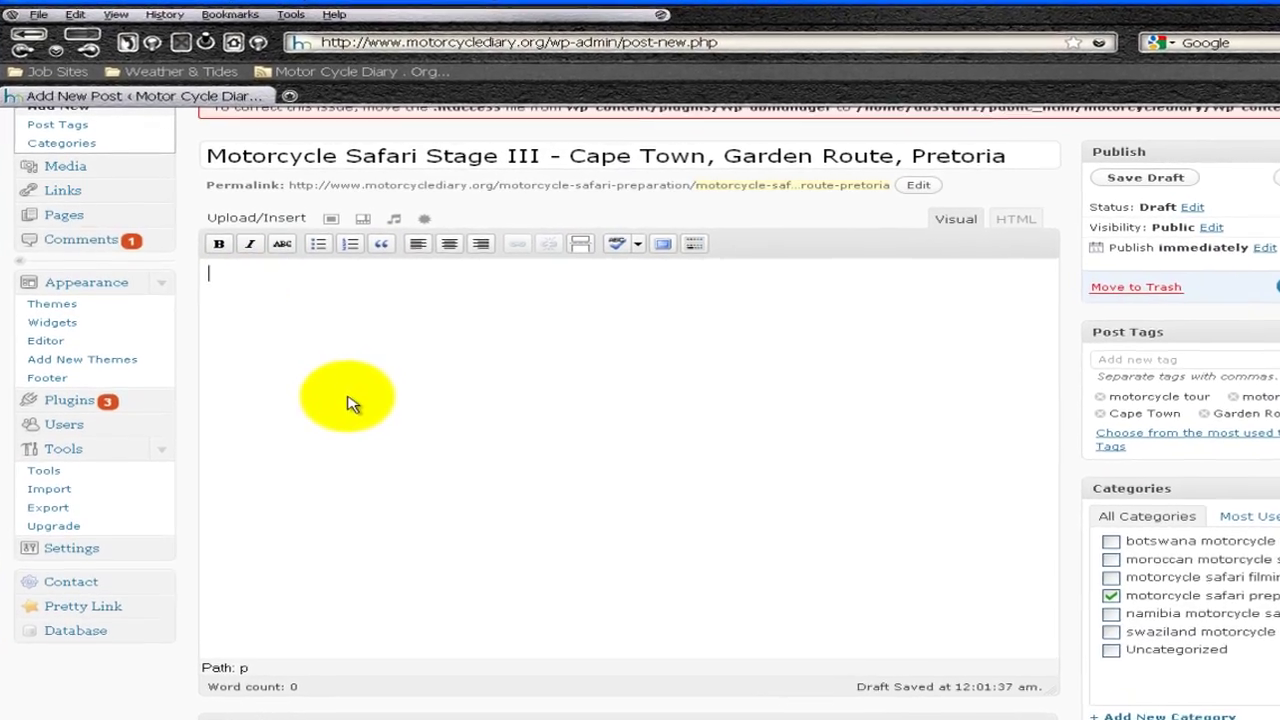
pyautogui.hotkey('ctrl', 'v')
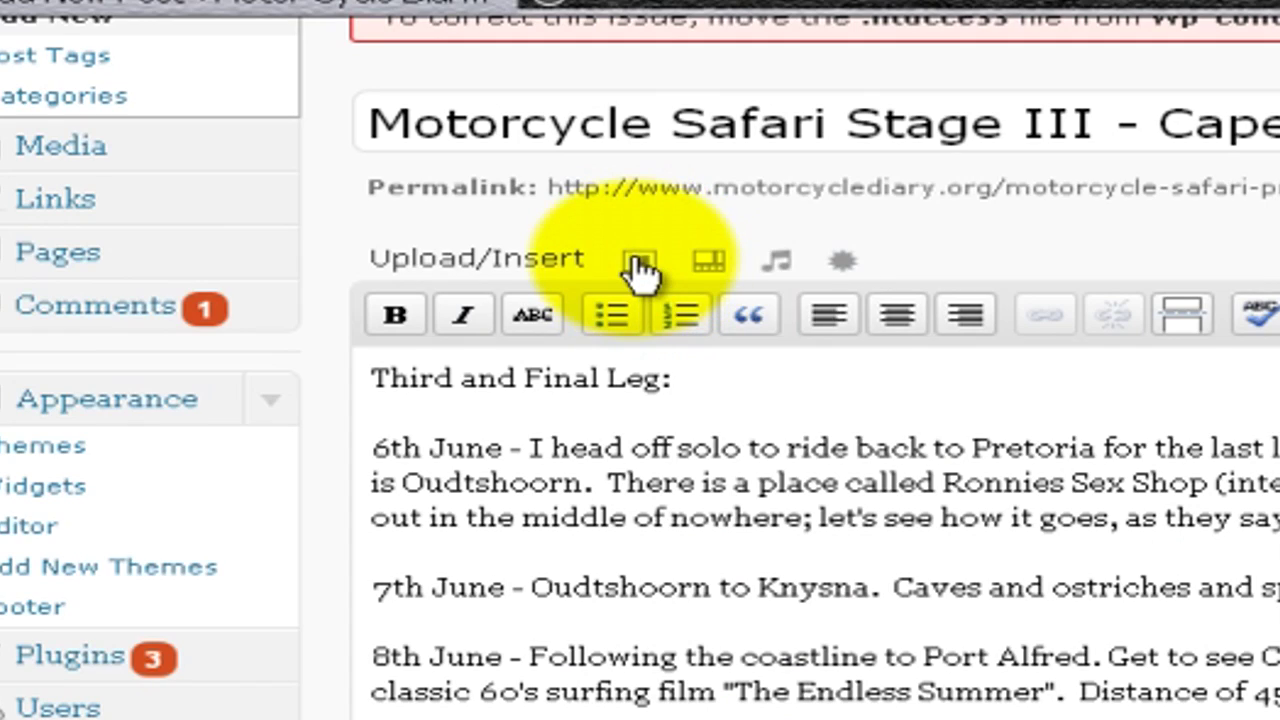
# - Upload the southern-africa-route-3 image from the South African Safari folder and insert it into the post, right-aligned at medium size
pyautogui.click(641, 270)
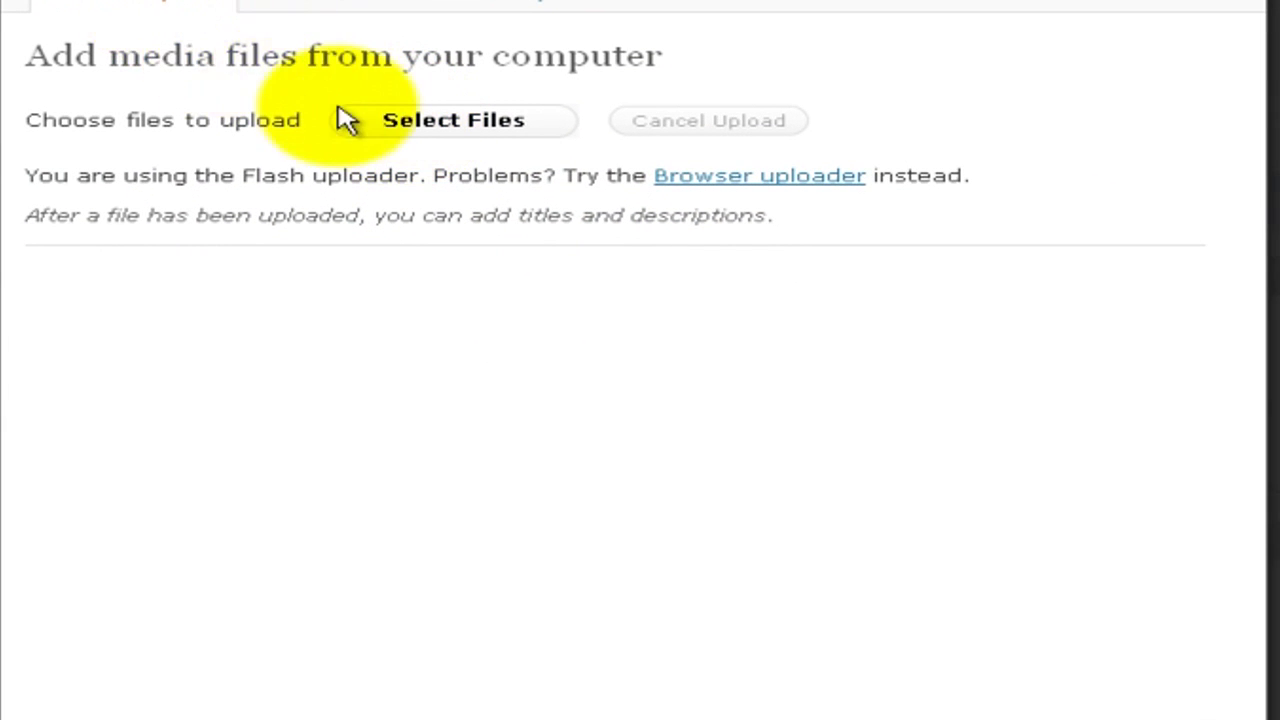
pyautogui.click(465, 125)
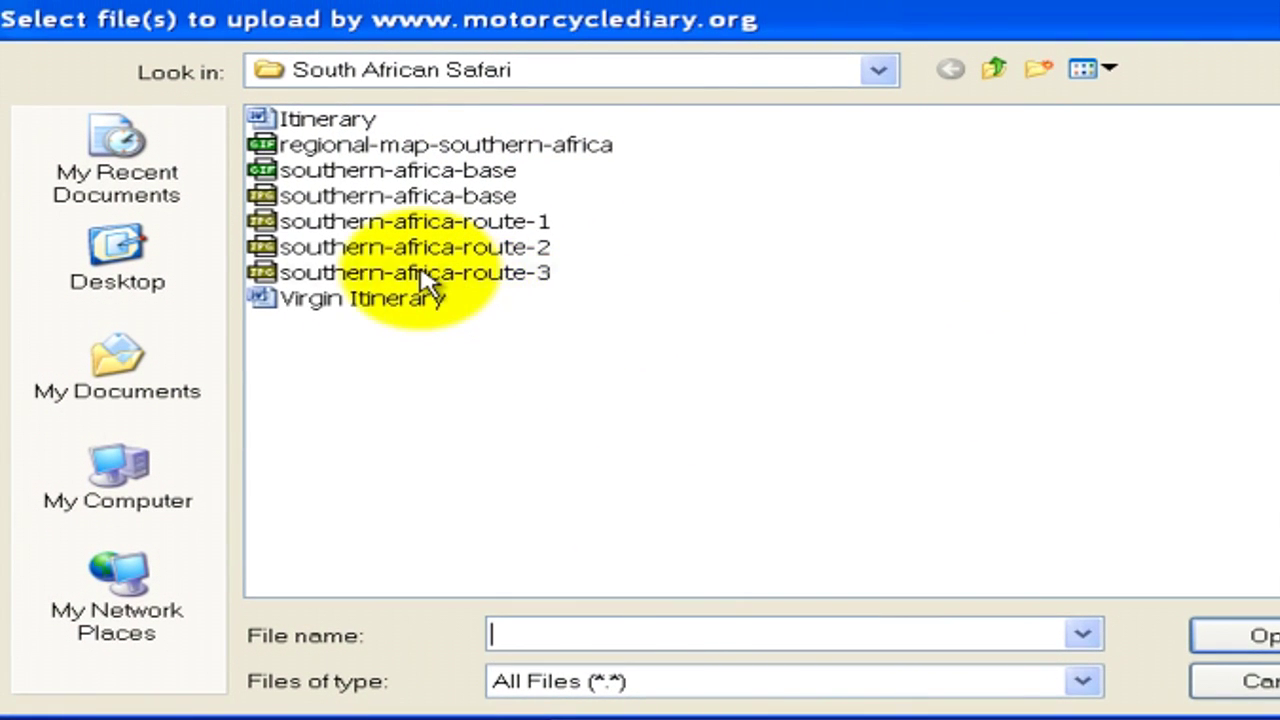
pyautogui.click(400, 260)
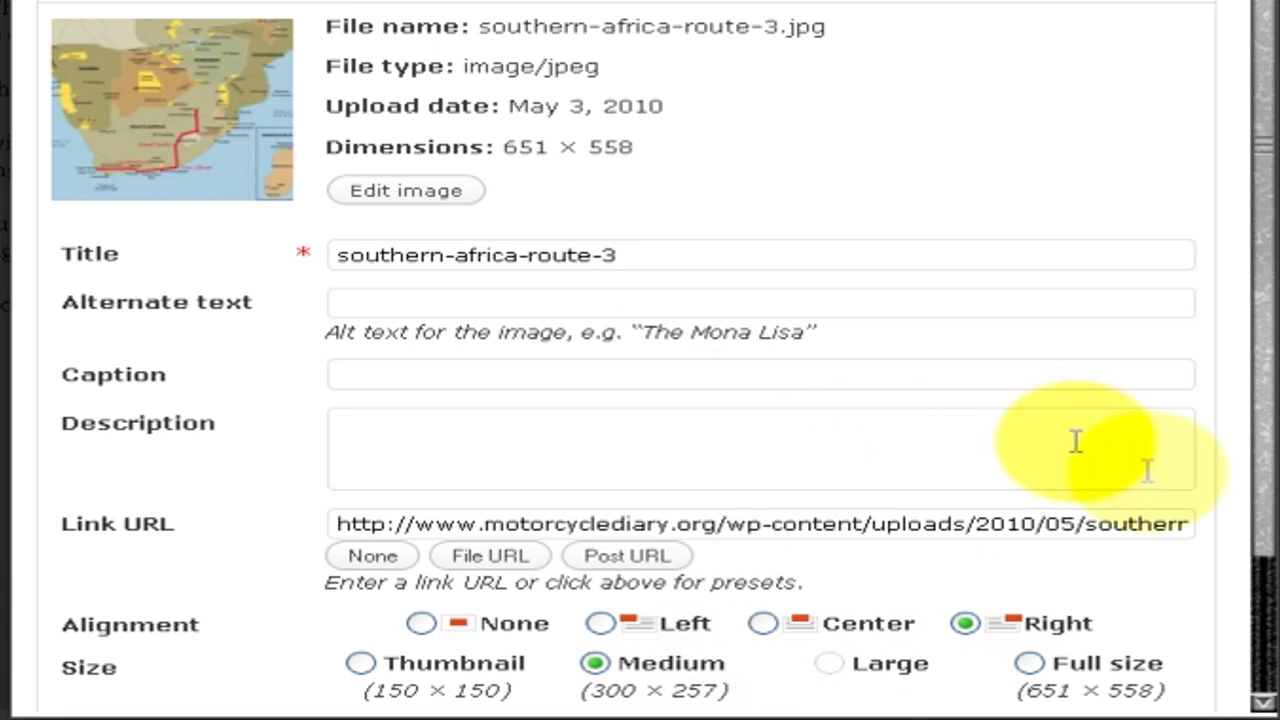
pyautogui.moveTo(1258, 514); pyautogui.dragTo(1258, 705)
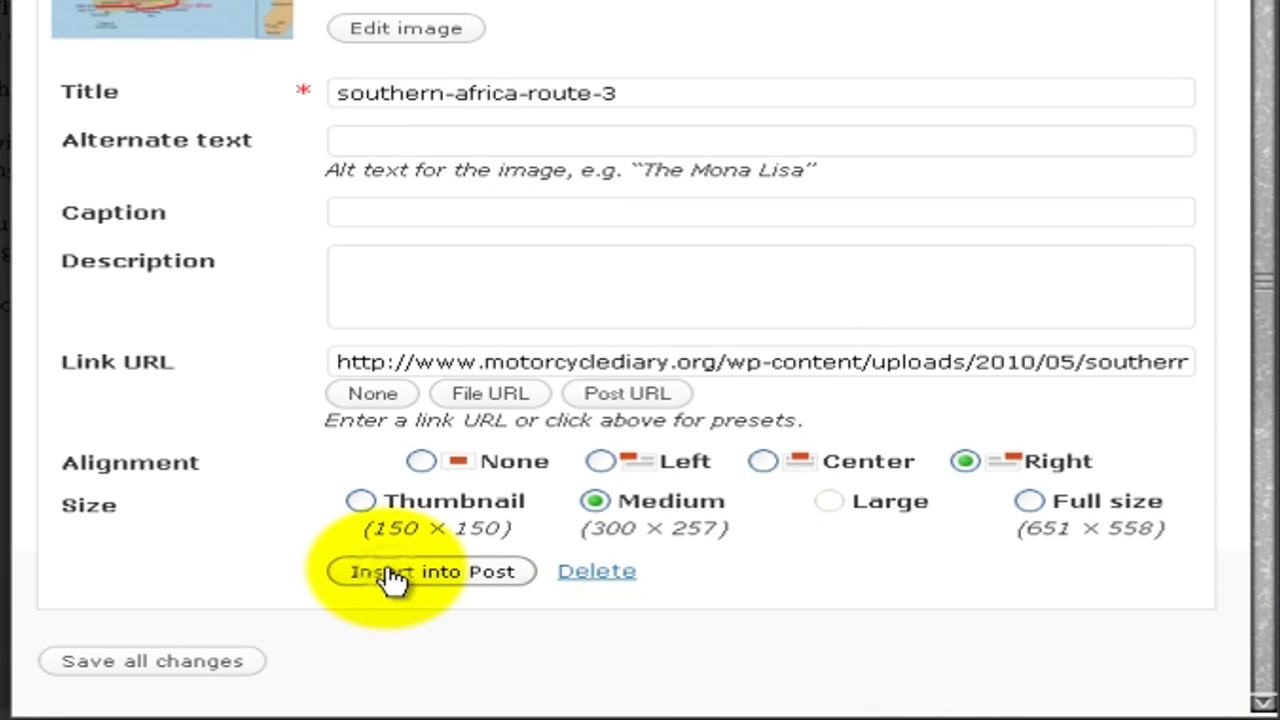
pyautogui.click(432, 571)
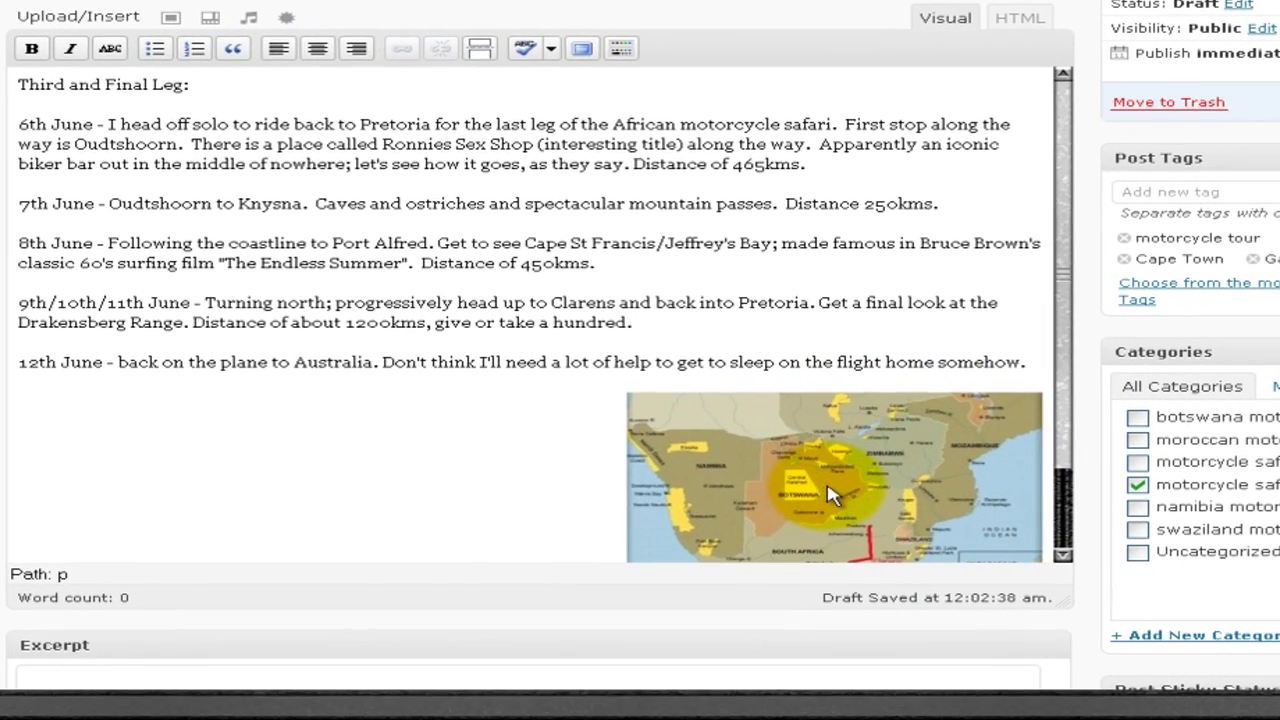
# - Move the inserted map image up to the end of the 6th June paragraph so the later entries wrap beside it
pyautogui.click(808, 497)
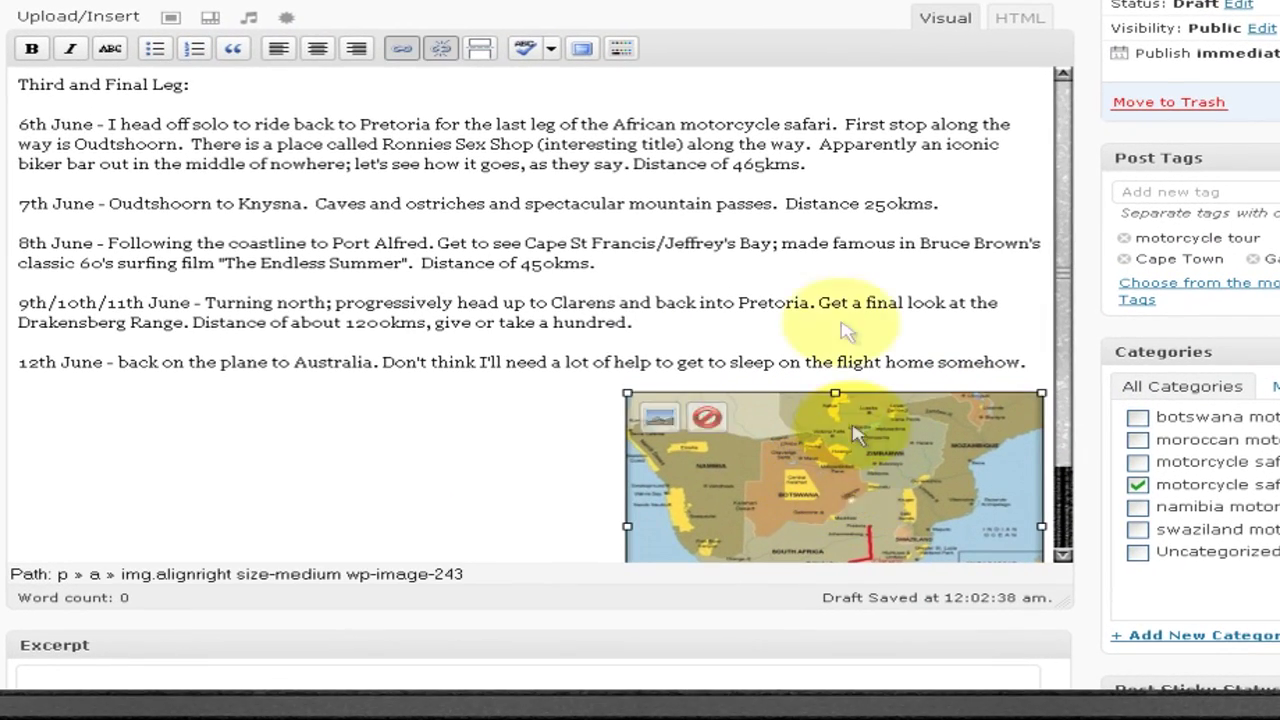
pyautogui.moveTo(826, 200); pyautogui.dragTo(829, 180)
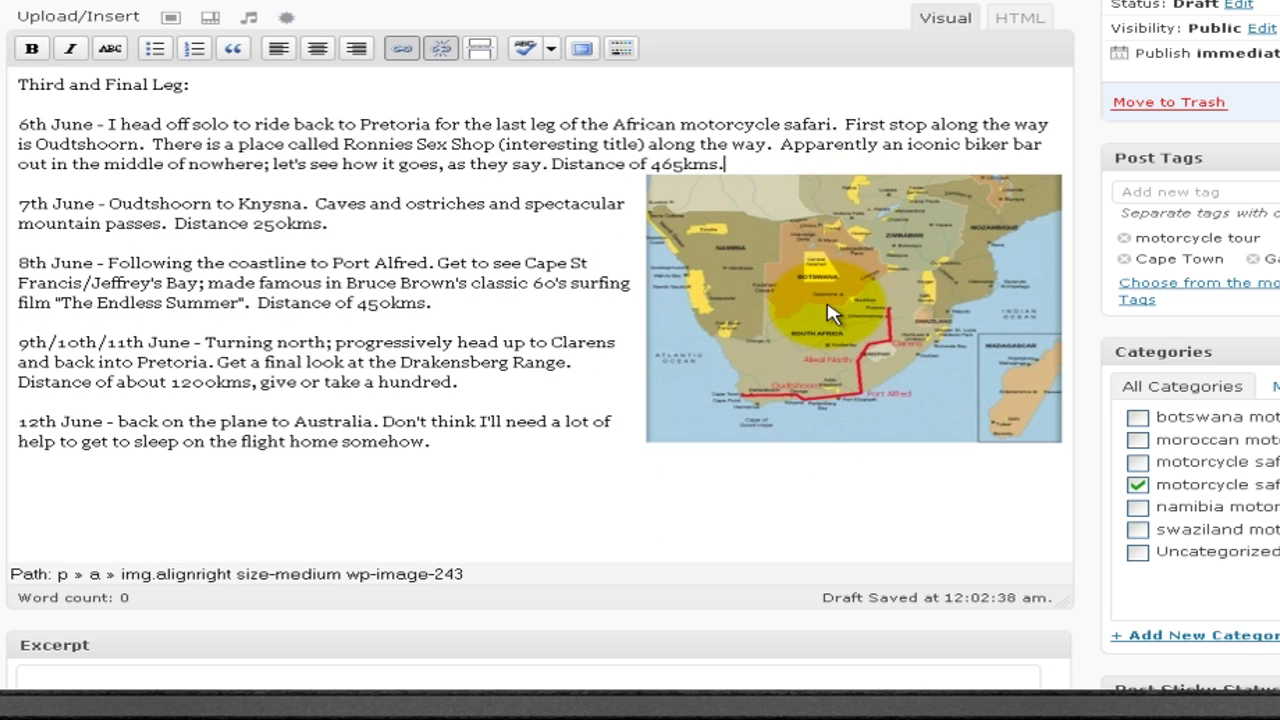
# - Delete the "Third and Final Leg:" heading and the empty lines above the 6th June paragraph
pyautogui.moveTo(828, 313); pyautogui.dragTo(818, 226)
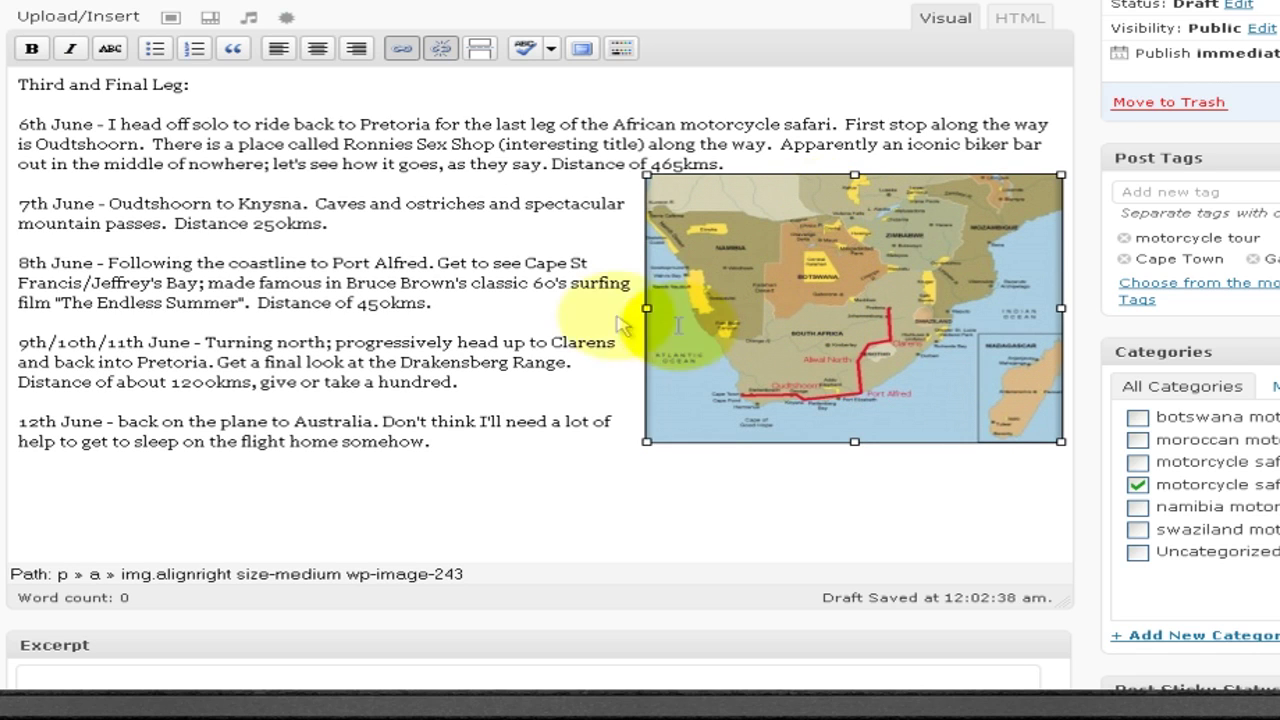
pyautogui.click(420, 488)
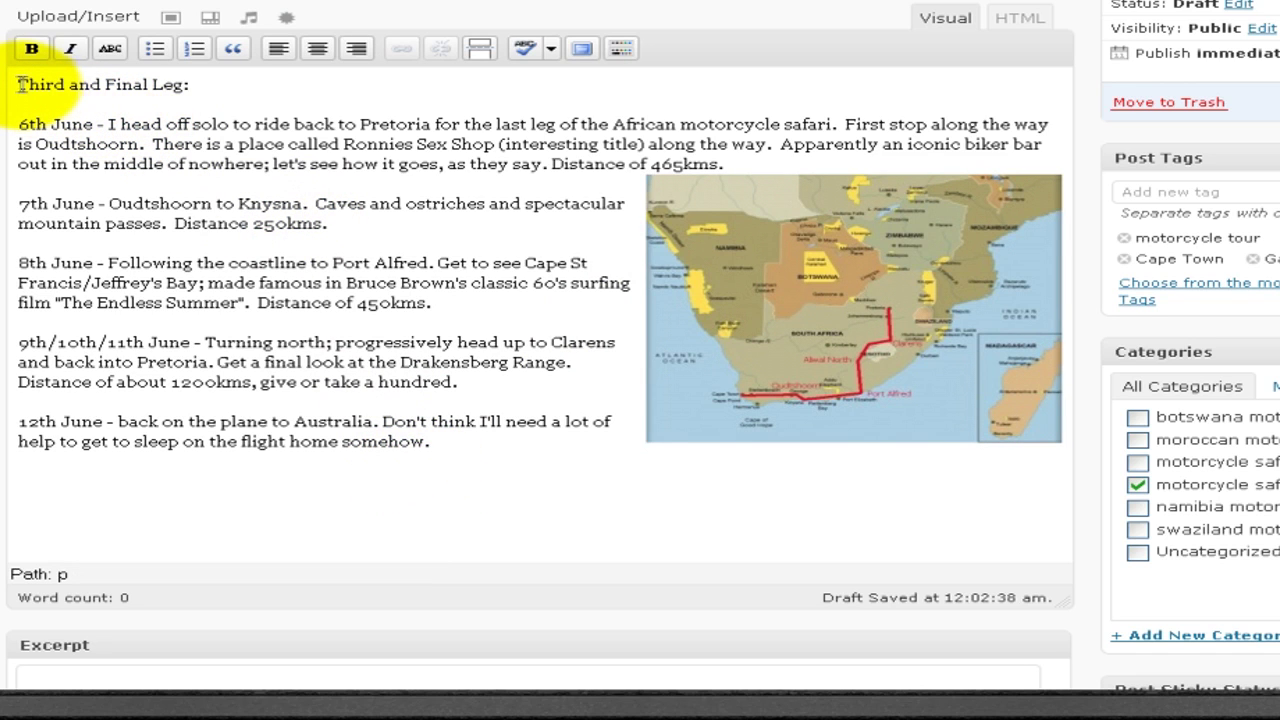
pyautogui.moveTo(20, 85); pyautogui.dragTo(274, 102)
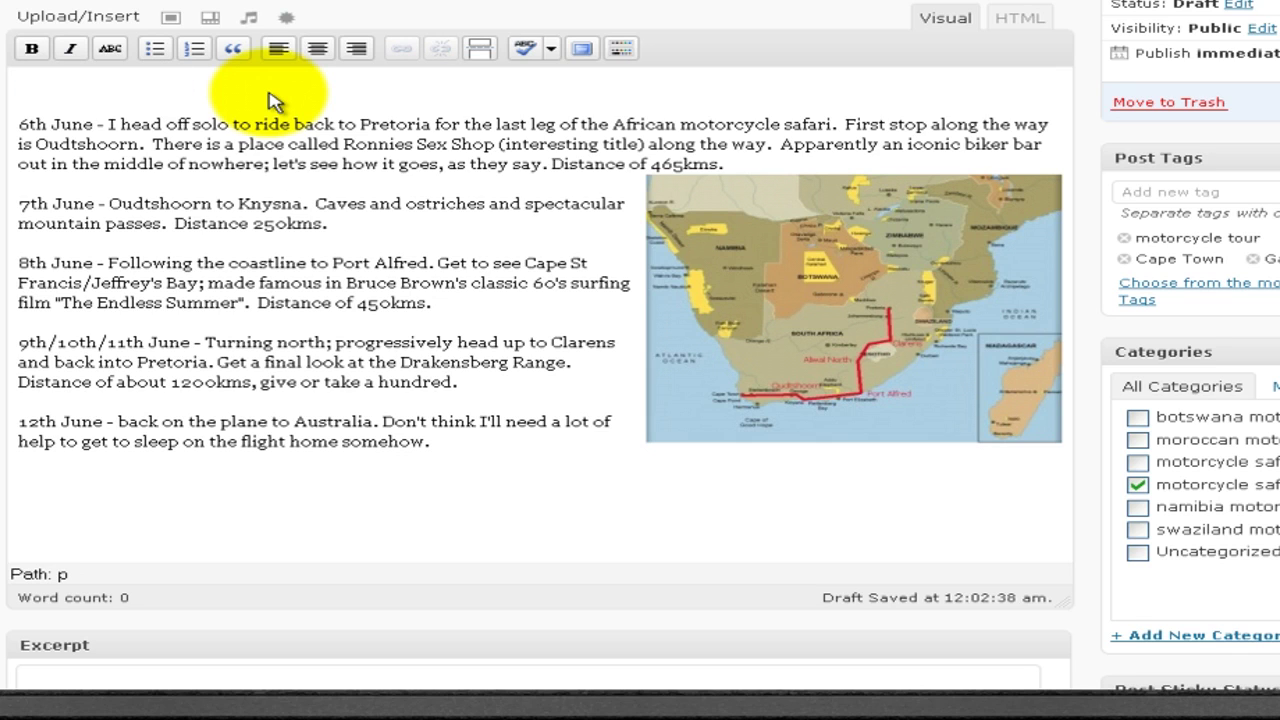
pyautogui.press('Delete')
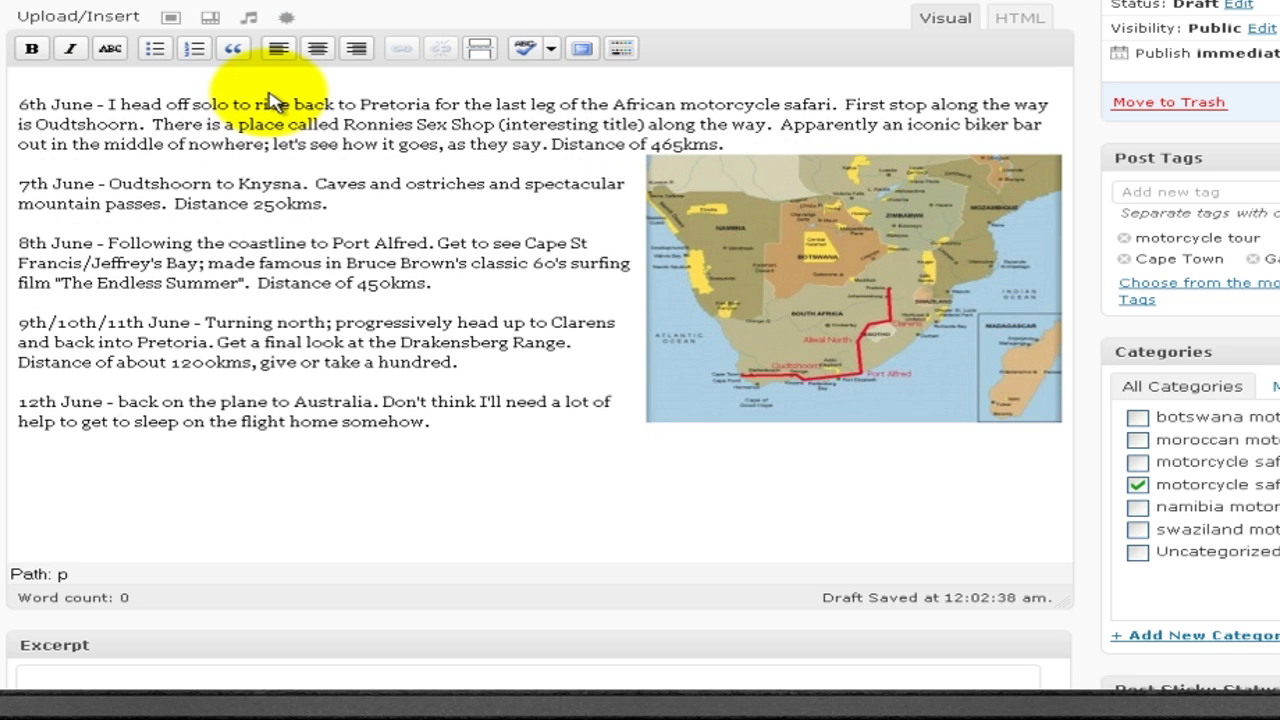
pyautogui.press('Delete')
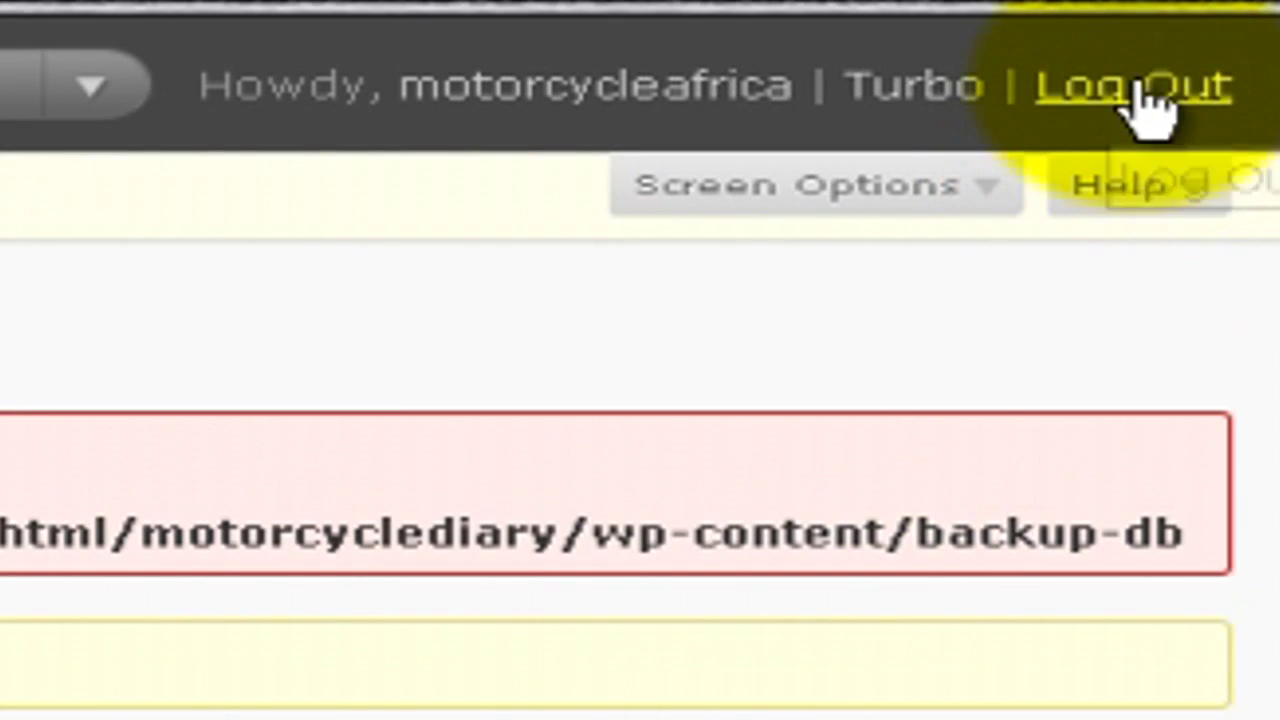
# - Log out of the WordPress admin and view the published Motorcycle Safari Stage III post on the motorcyclediary.org home page
pyautogui.click(1145, 88)
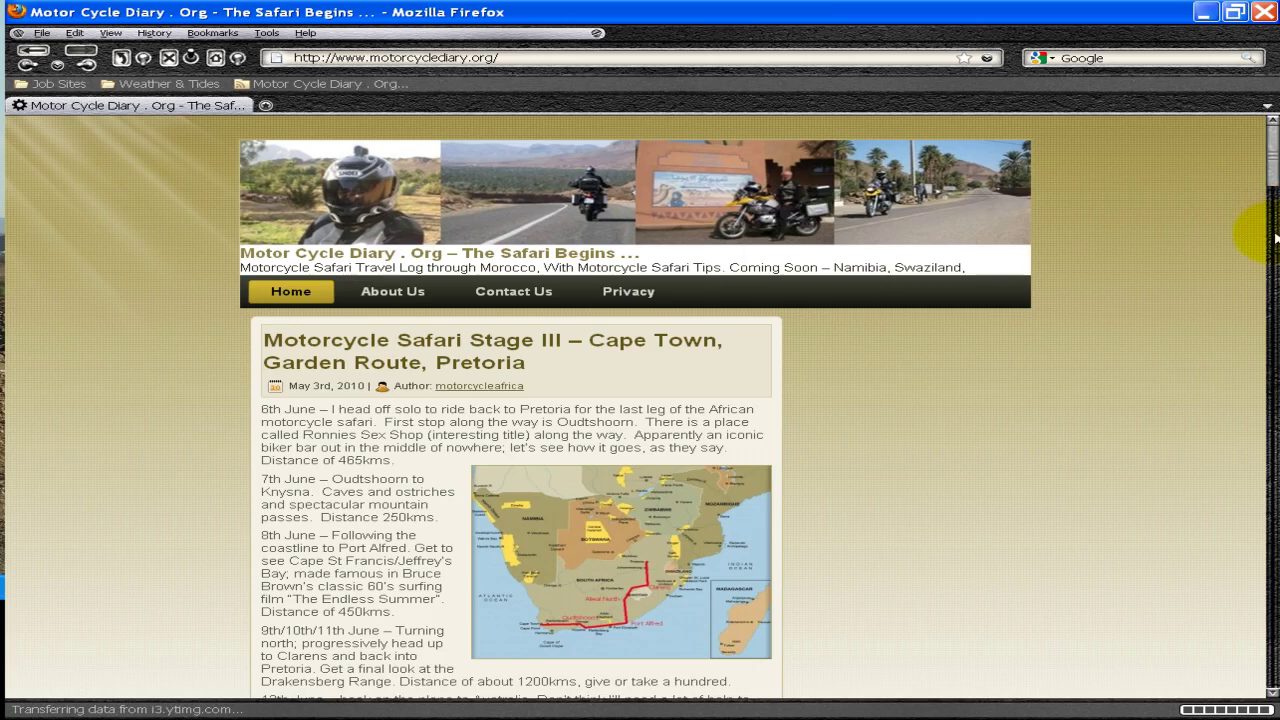
pyautogui.scroll(-3, 1275, 178)
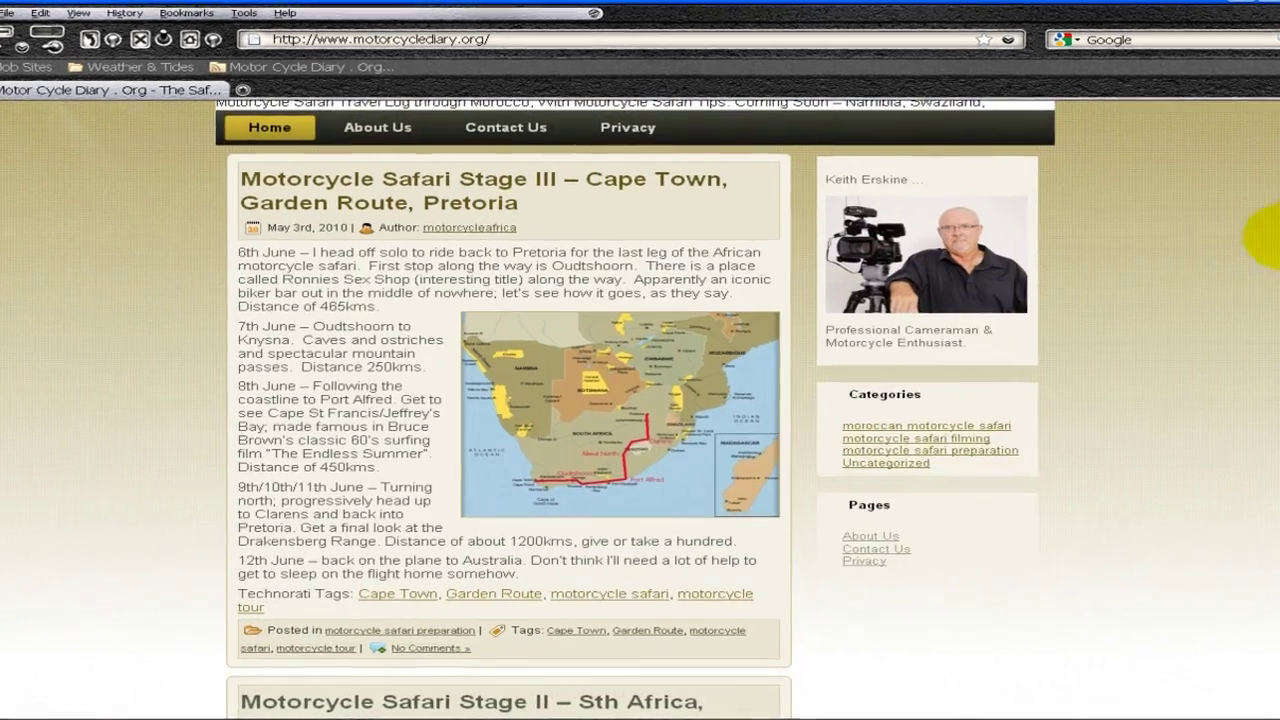